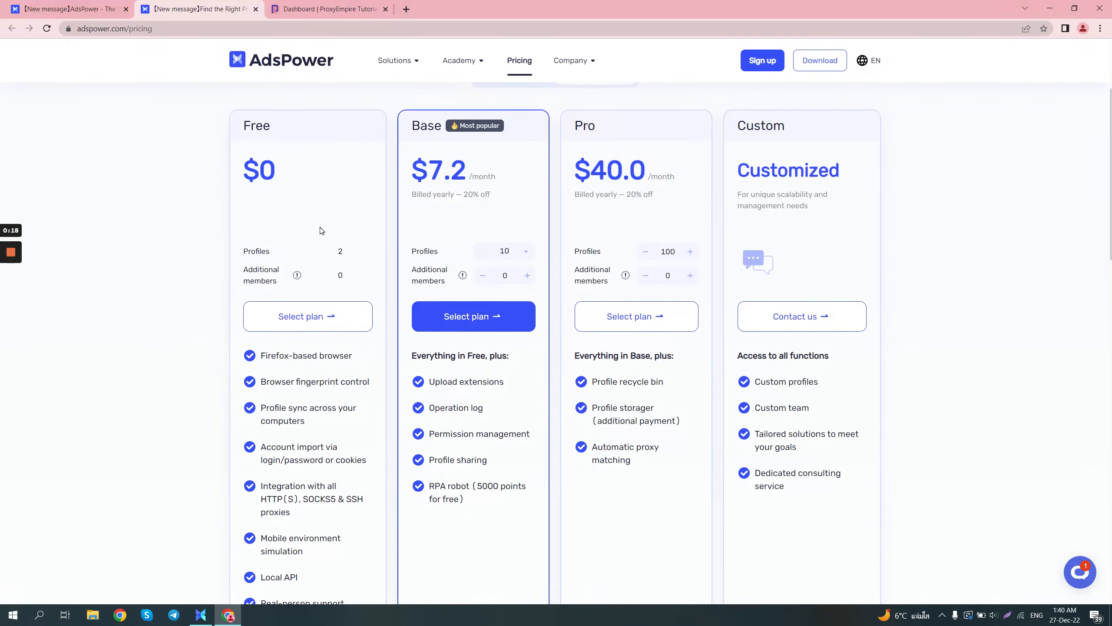
- Switch to the AdsPower desktop app, start a new browser profile, and enlarge and reposition the app window
click(118, 9)
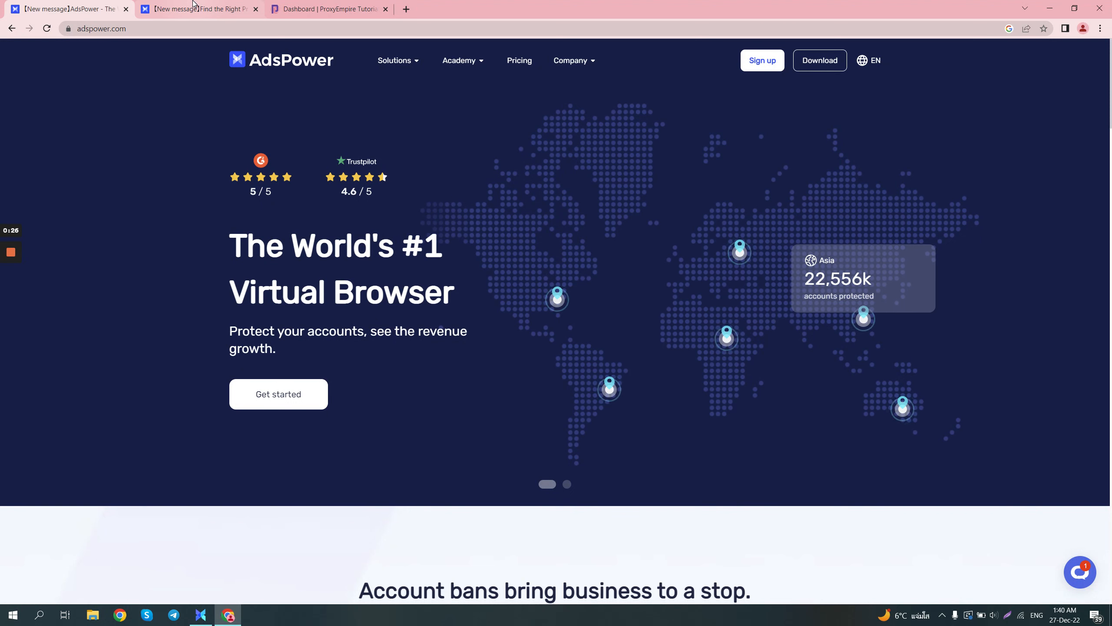
click(200, 615)
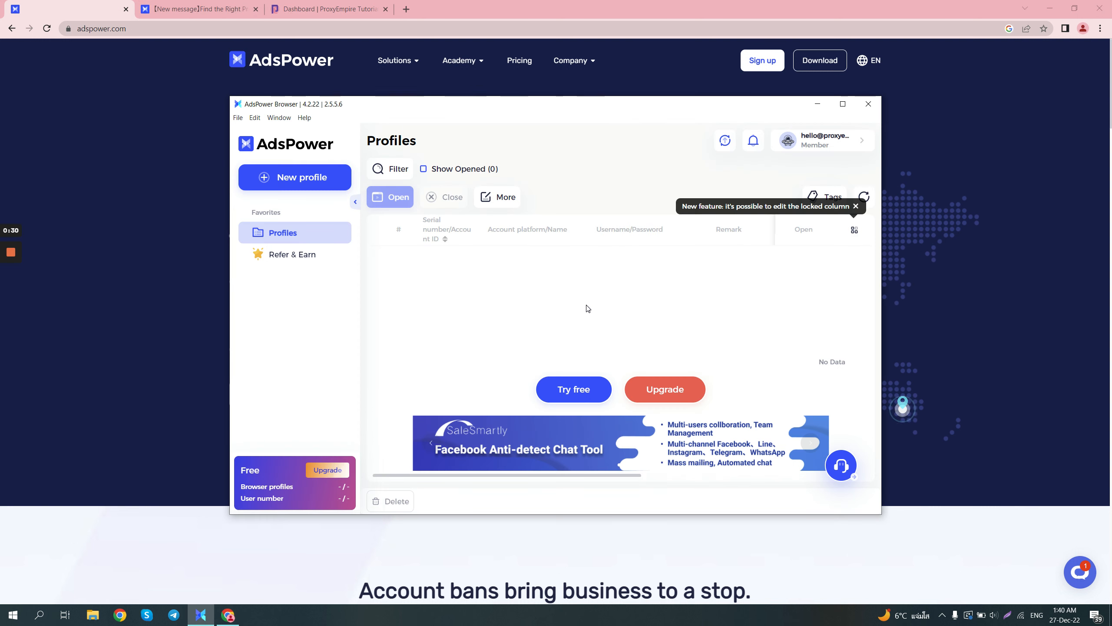
click(338, 179)
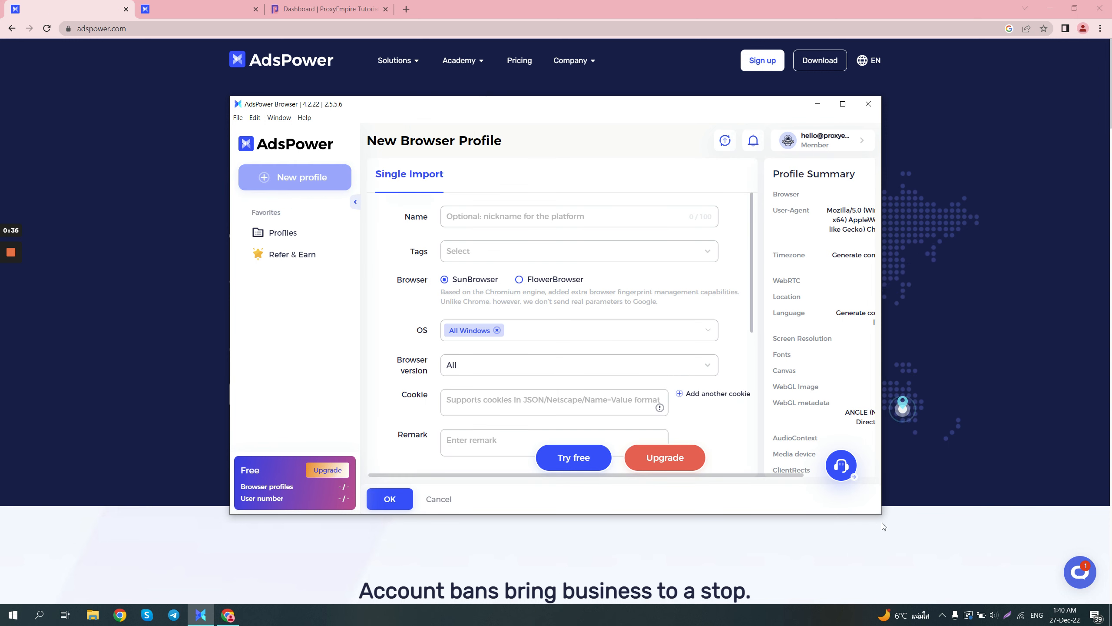
drag(882, 518, 1030, 584)
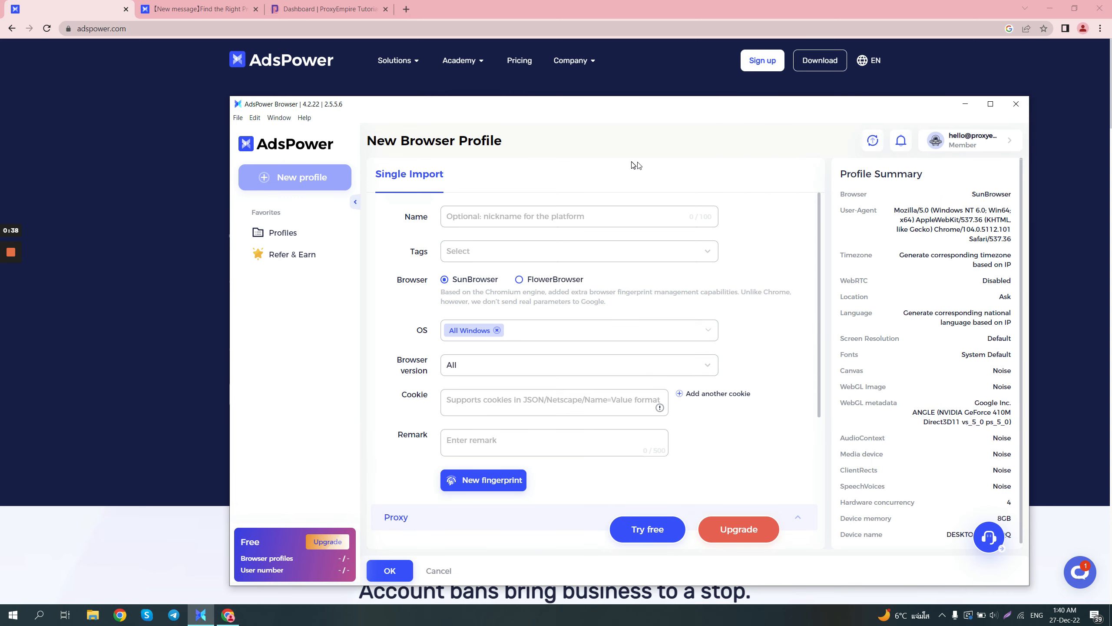
drag(590, 118, 547, 85)
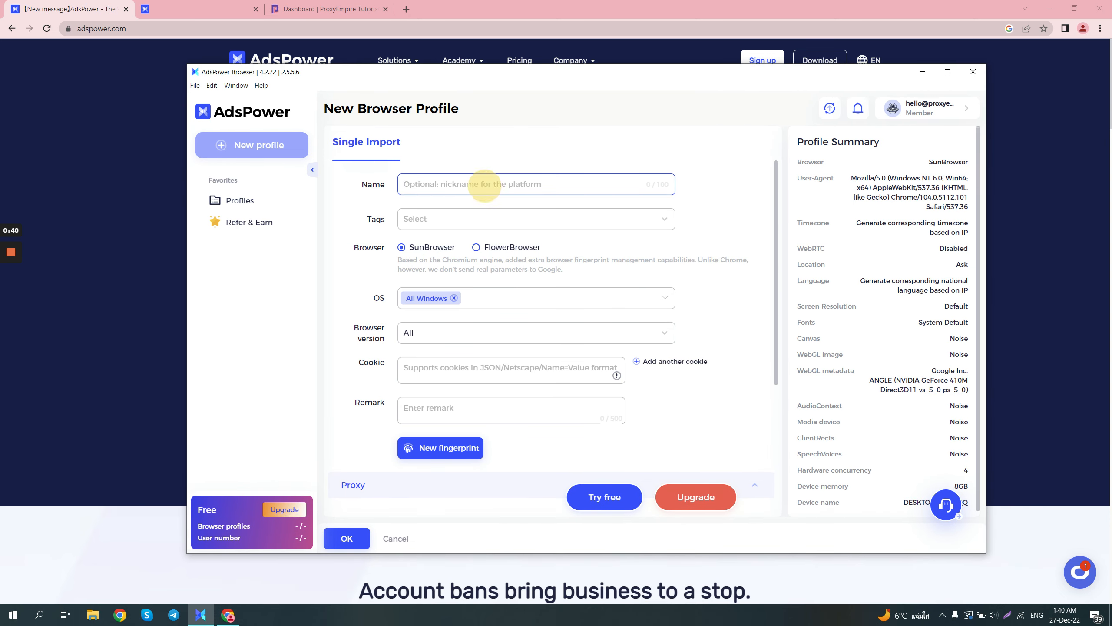
- Name the new browser profile "ProxyEmpire Tutorial"
text(Proxy)
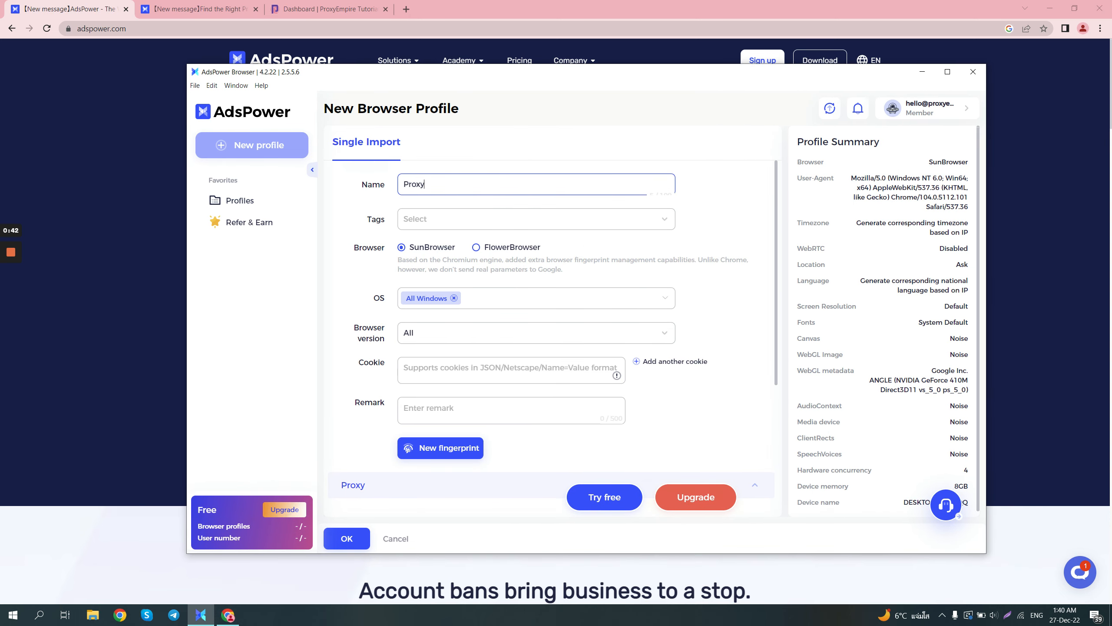
text(Empire Tutorial)
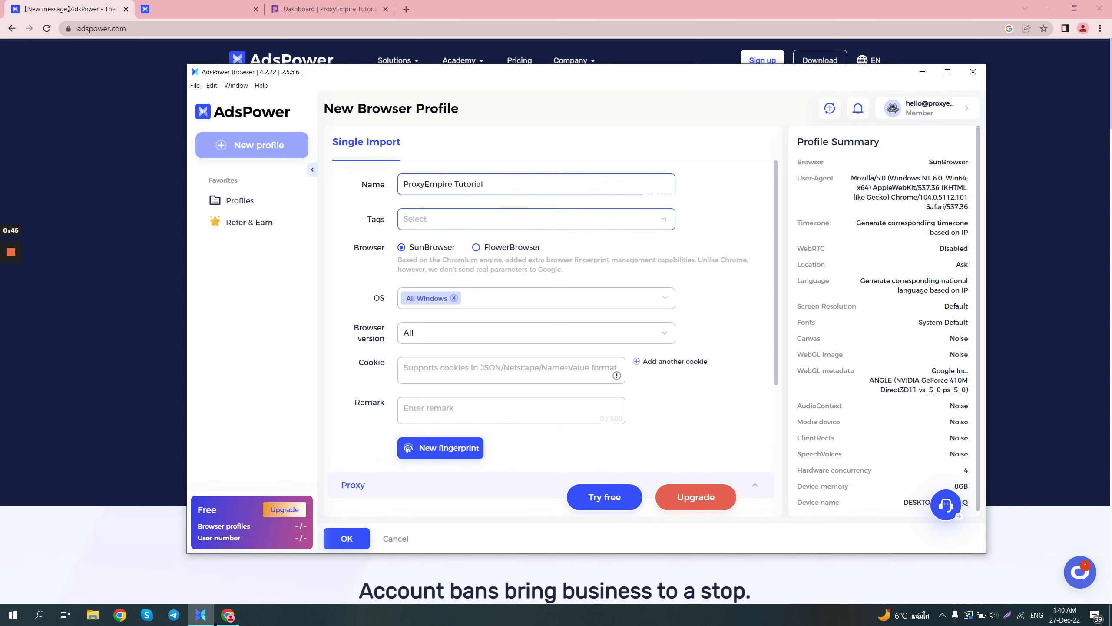
click(509, 216)
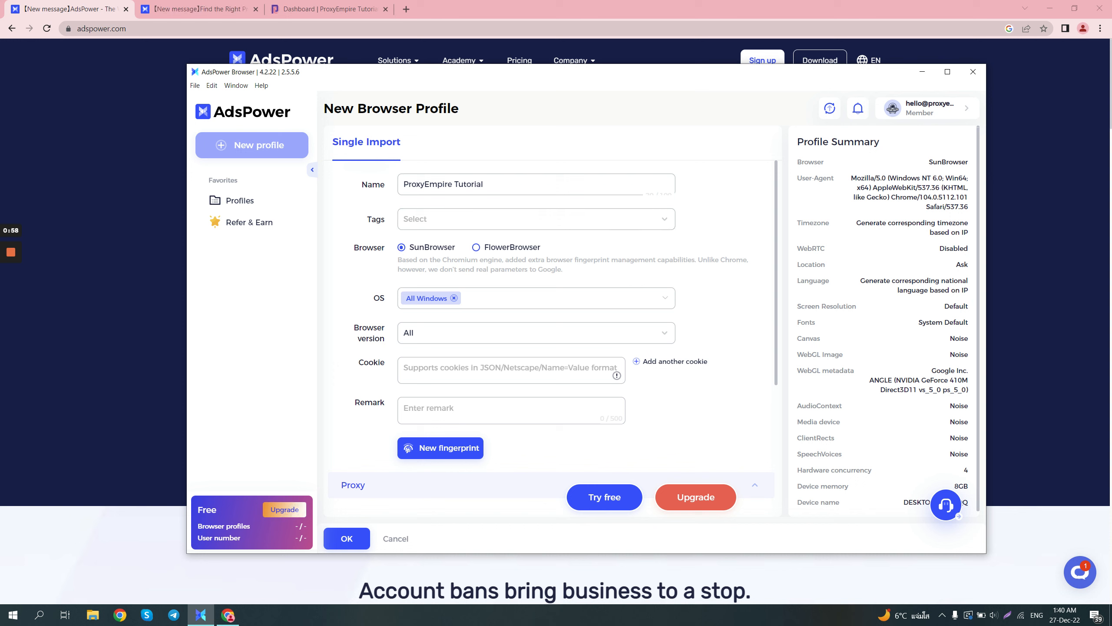
- Switch the profile's browser to FlowerBrowser and review its operating system and browser version options
click(476, 248)
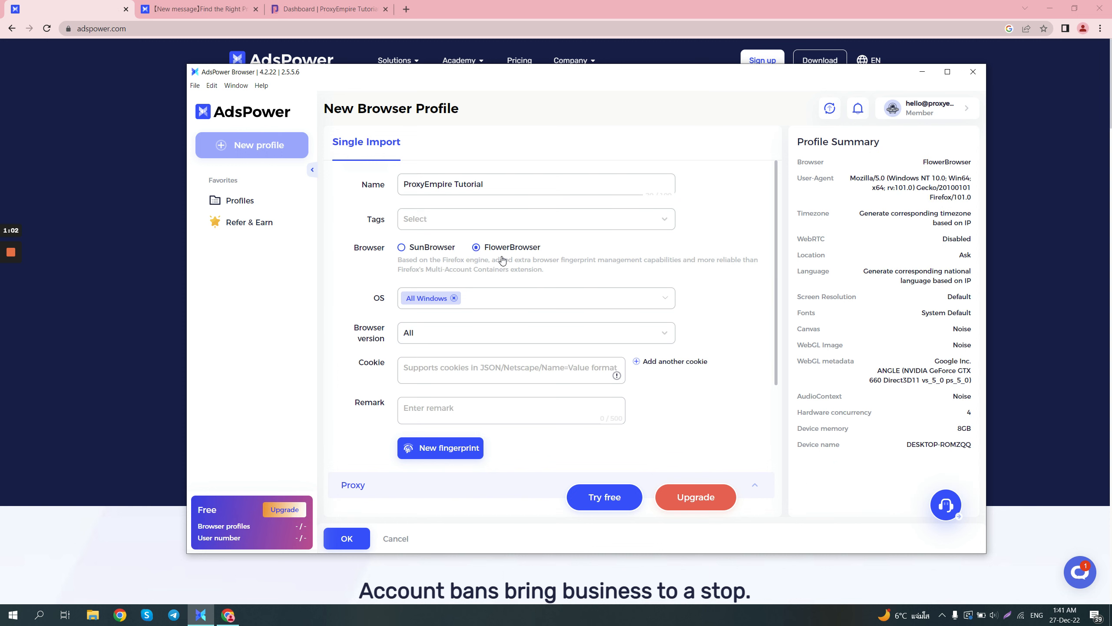
click(561, 303)
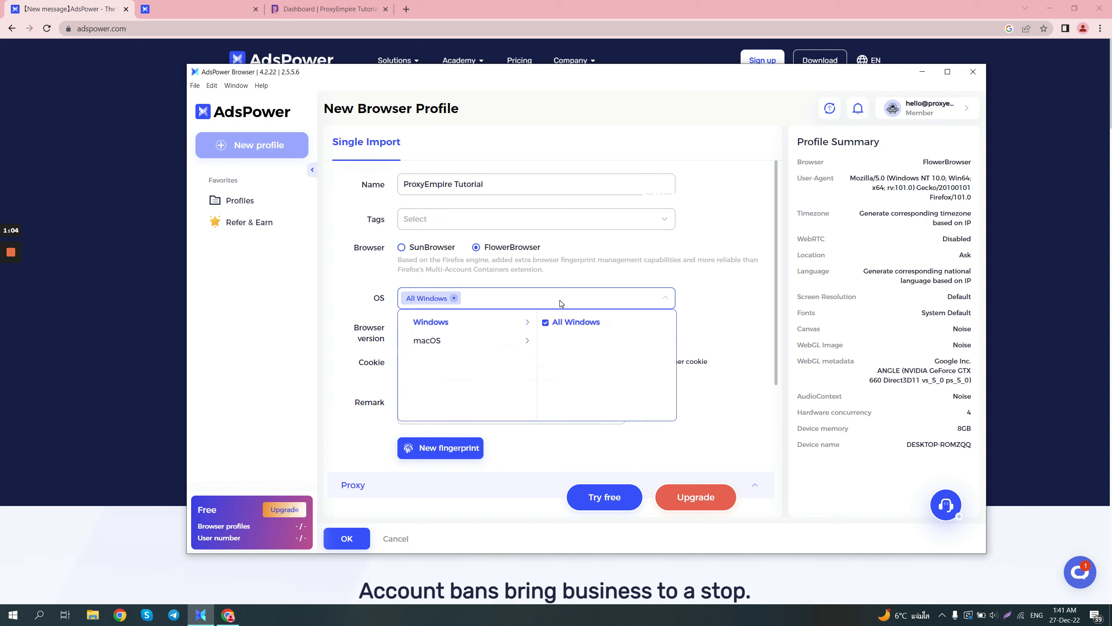
click(509, 341)
click(510, 321)
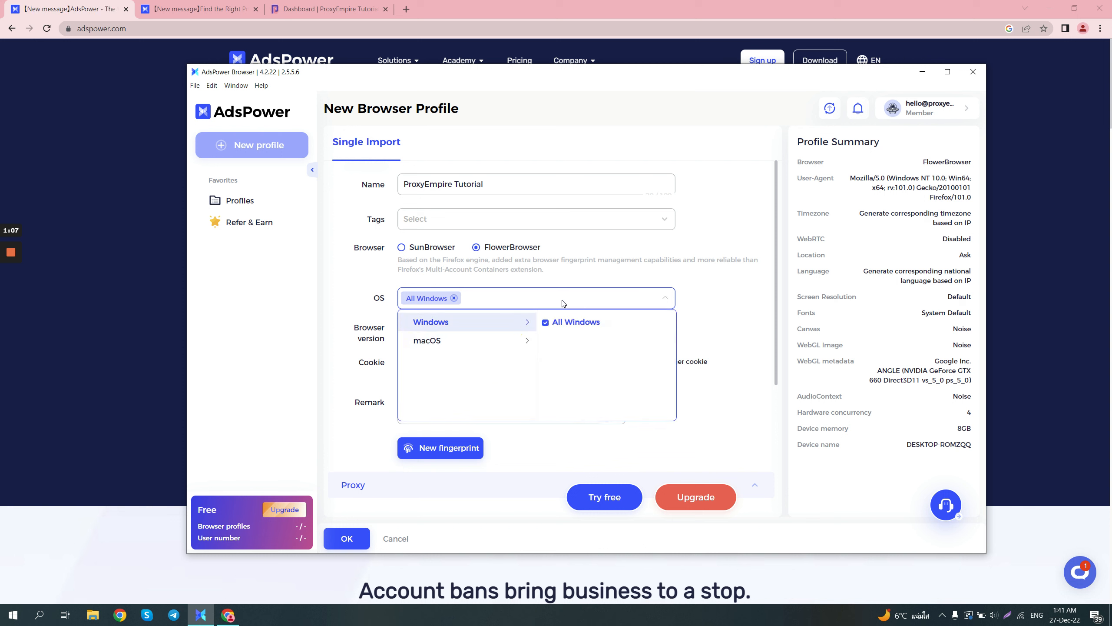
click(715, 289)
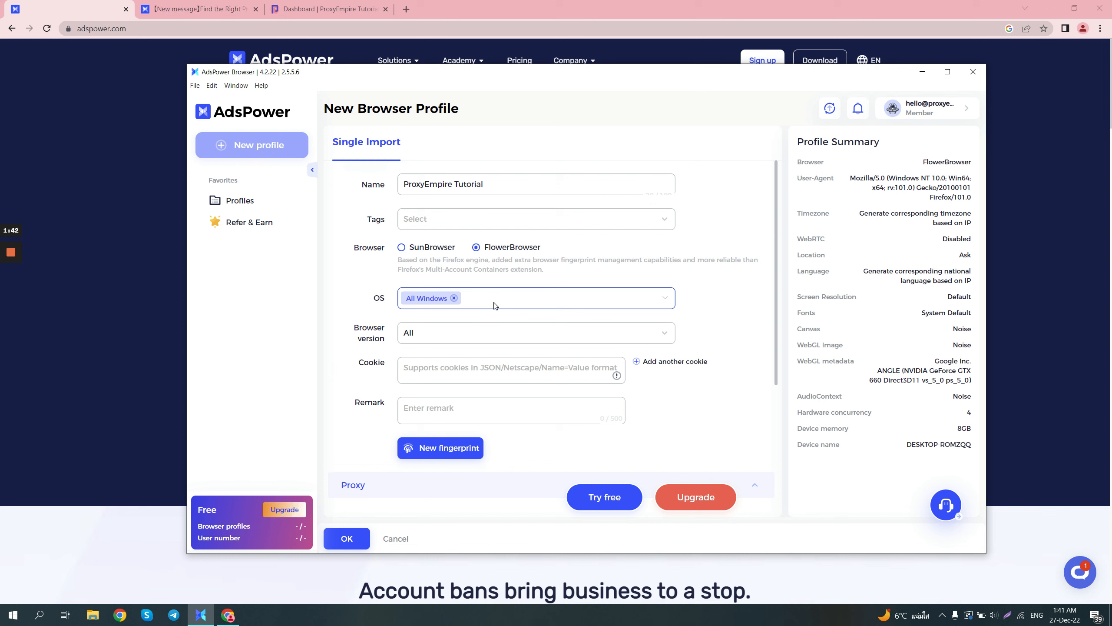
click(523, 328)
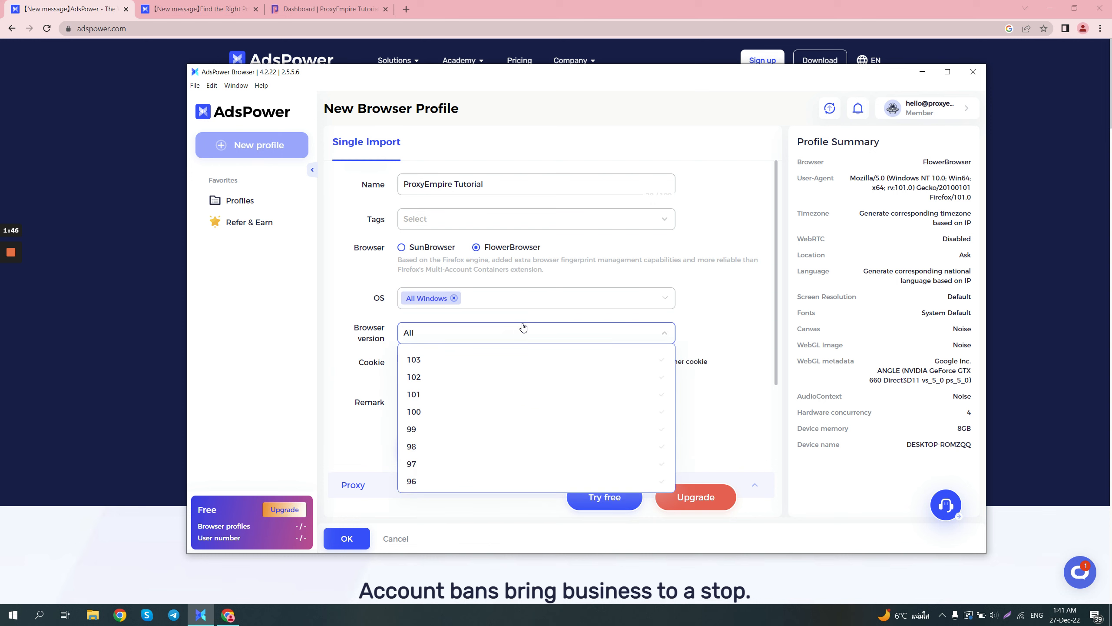
click(523, 328)
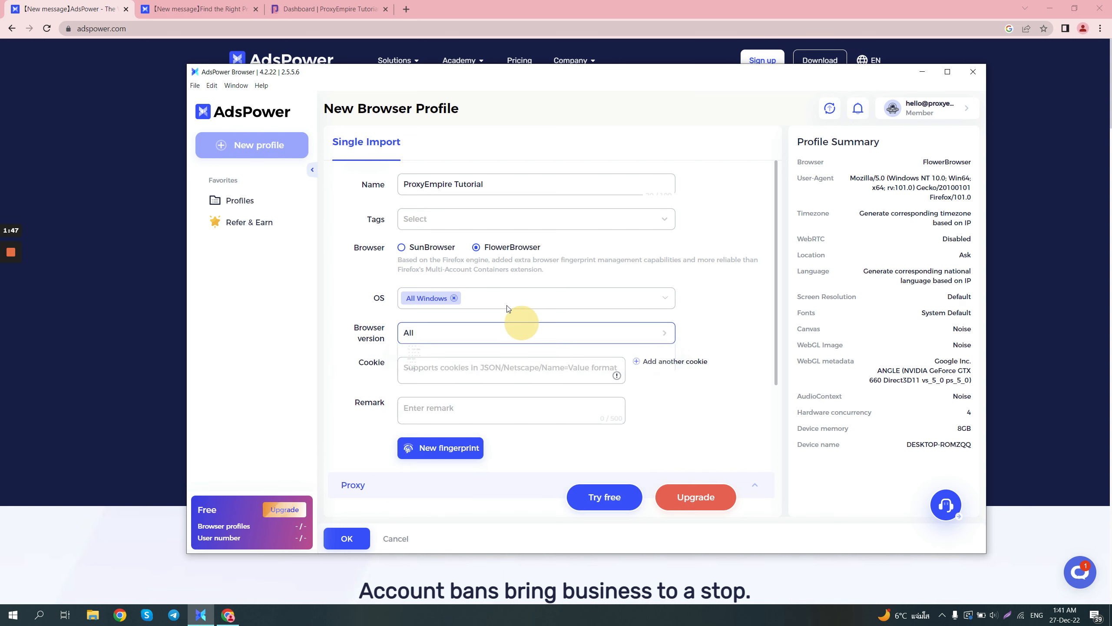
- Set the profile's browser back to SunBrowser and review its browser version options without picking one
click(421, 247)
click(509, 335)
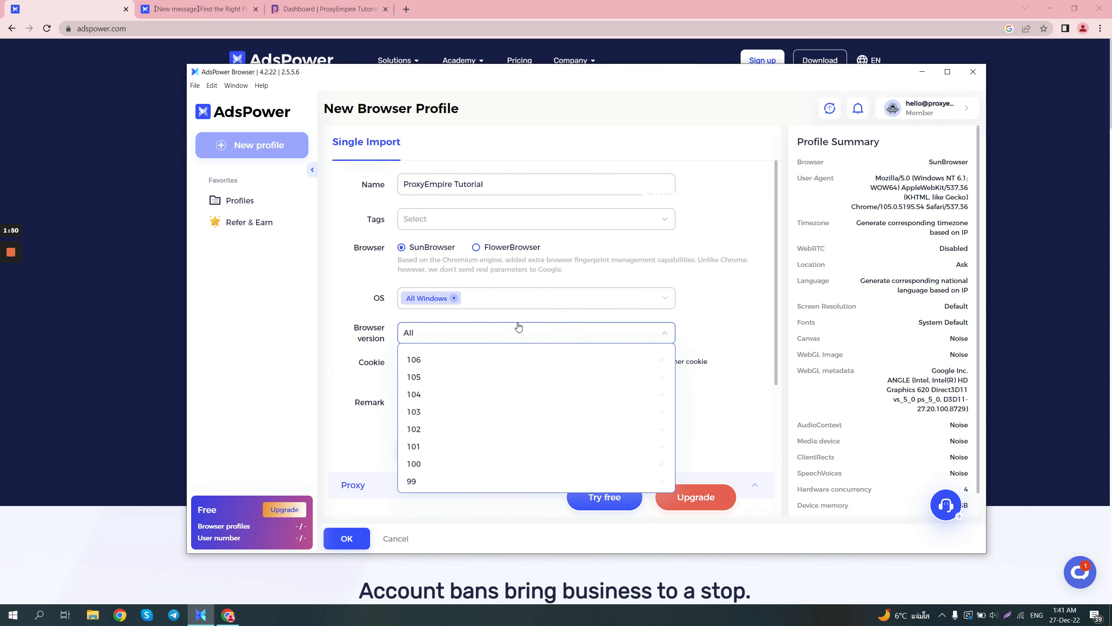
click(519, 323)
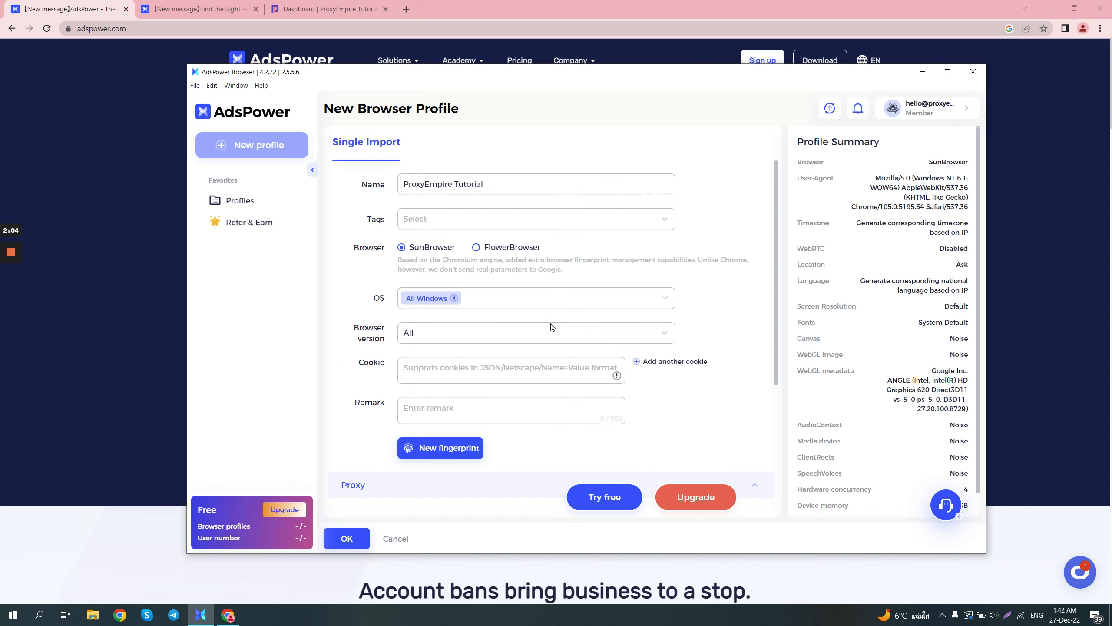
- Generate a new fingerprint for the profile, leaving the cookie and remark fields empty
scroll(550, 342, down, 1)
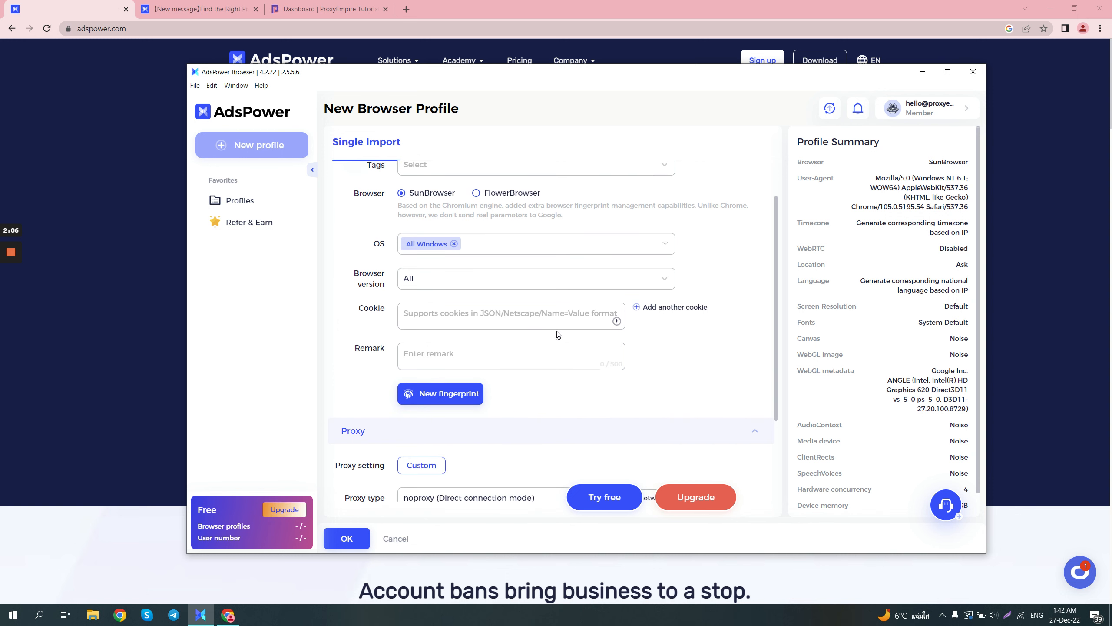
click(554, 316)
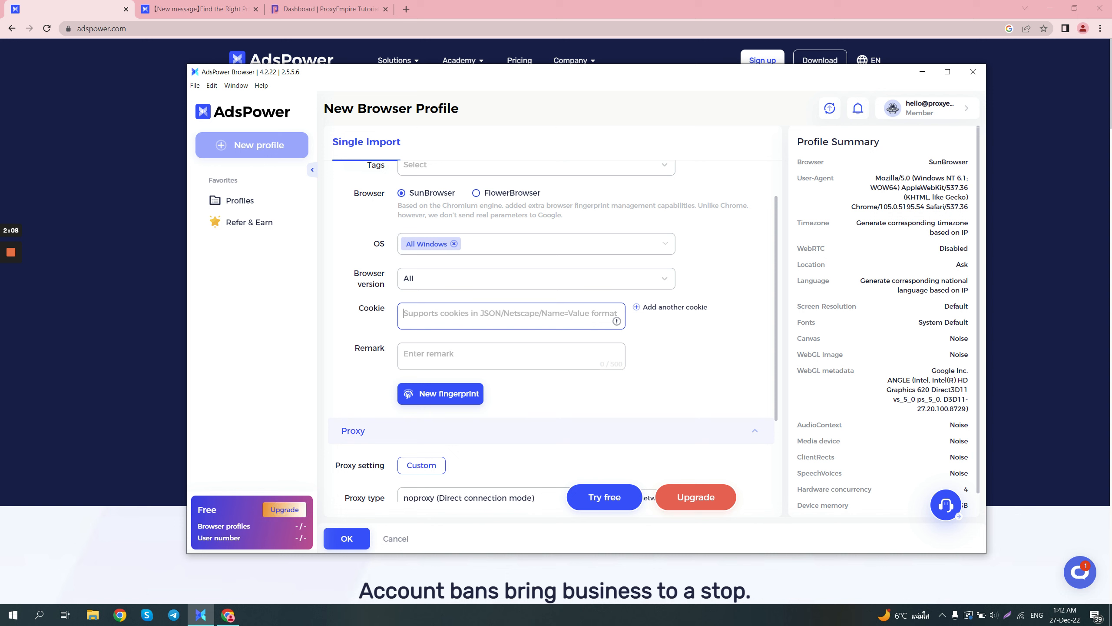
scroll(535, 320, down, 1)
click(530, 307)
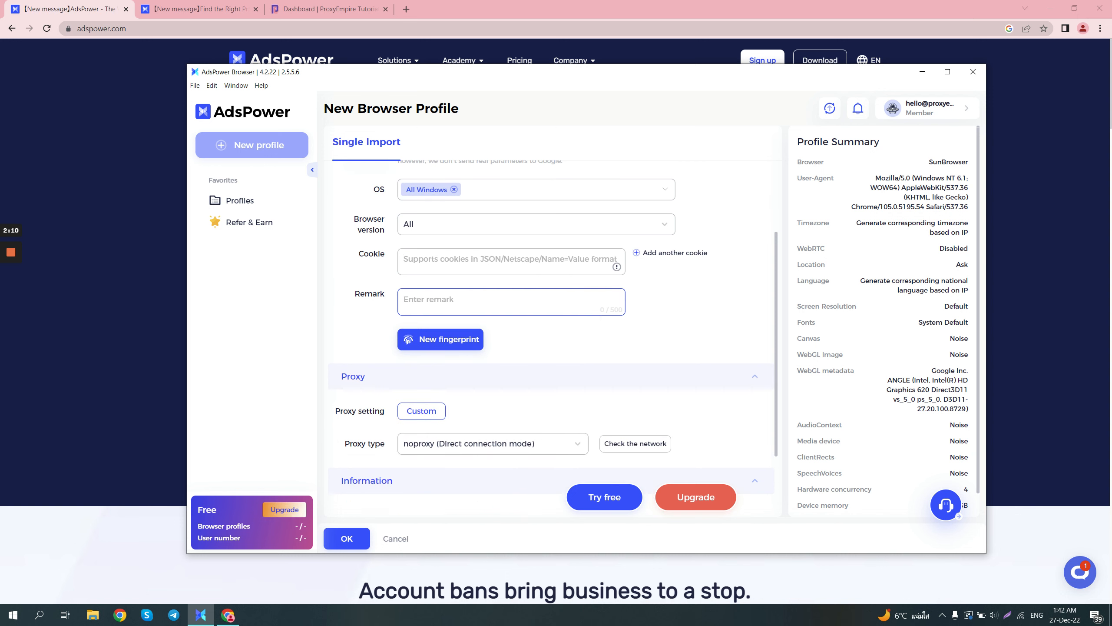
scroll(499, 315, down, 1)
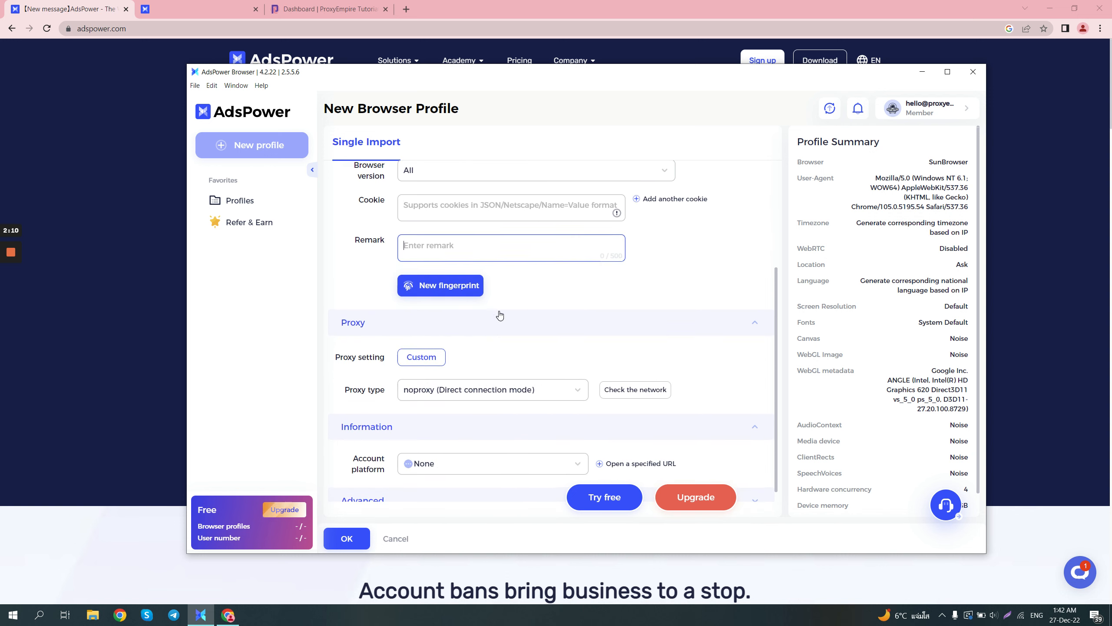
click(455, 293)
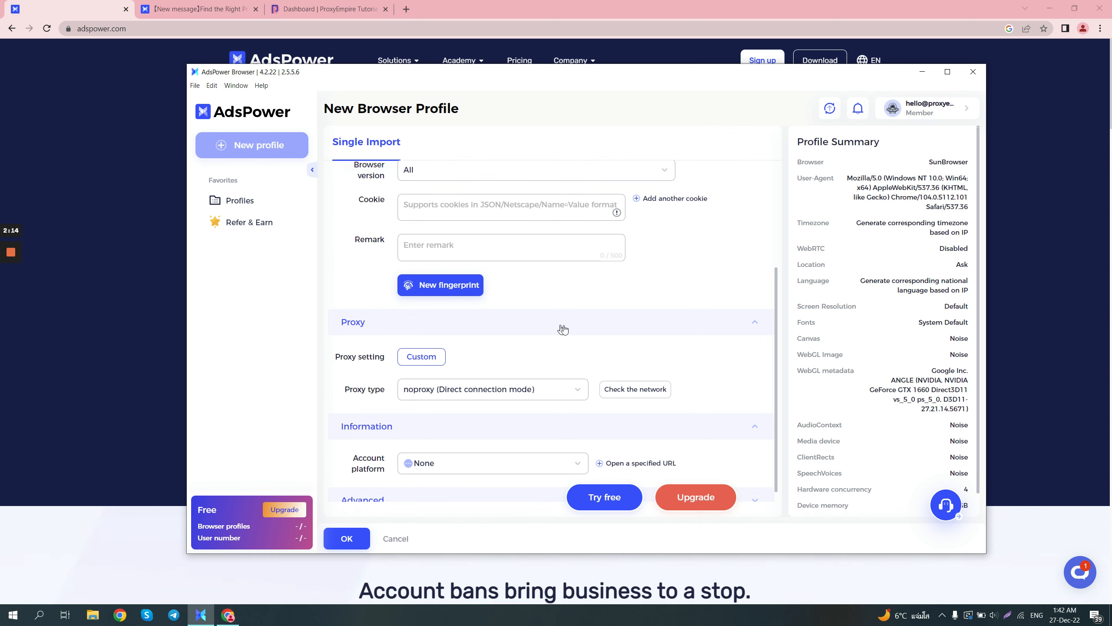
- Set the profile's proxy type to HTTP and place the cursor in the Proxy Host field
scroll(564, 326, down, 1)
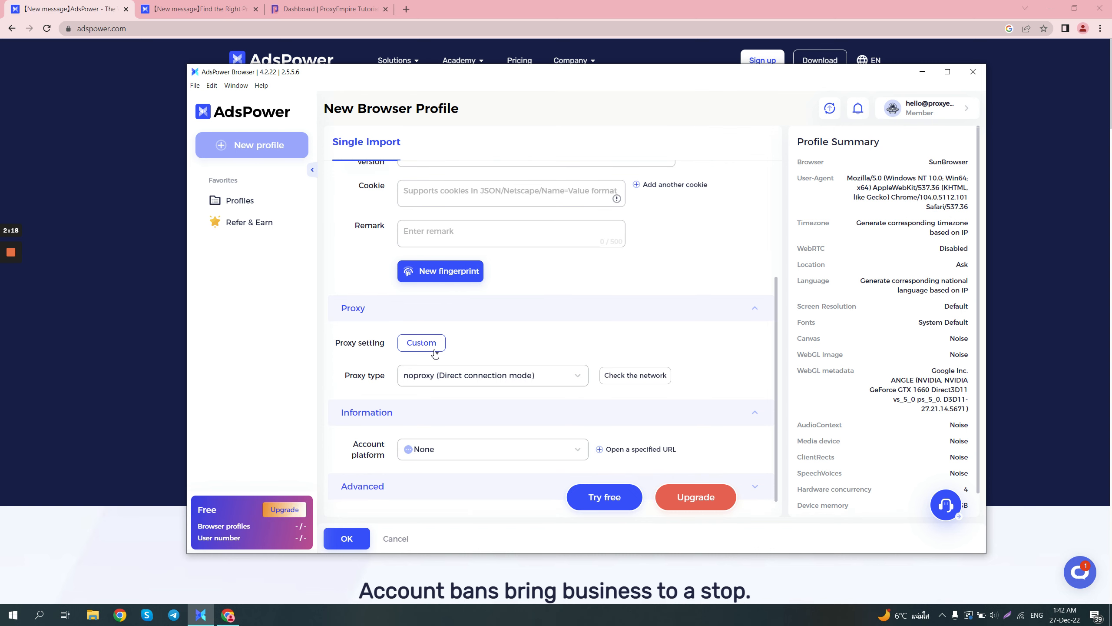
click(472, 374)
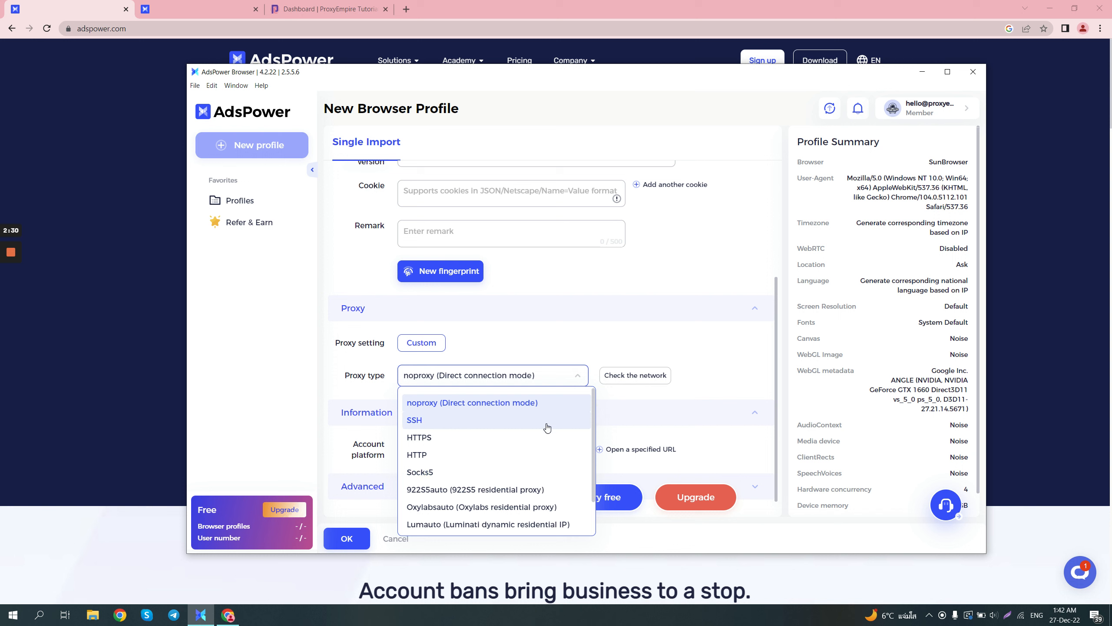
click(538, 459)
scroll(541, 436, down, 1)
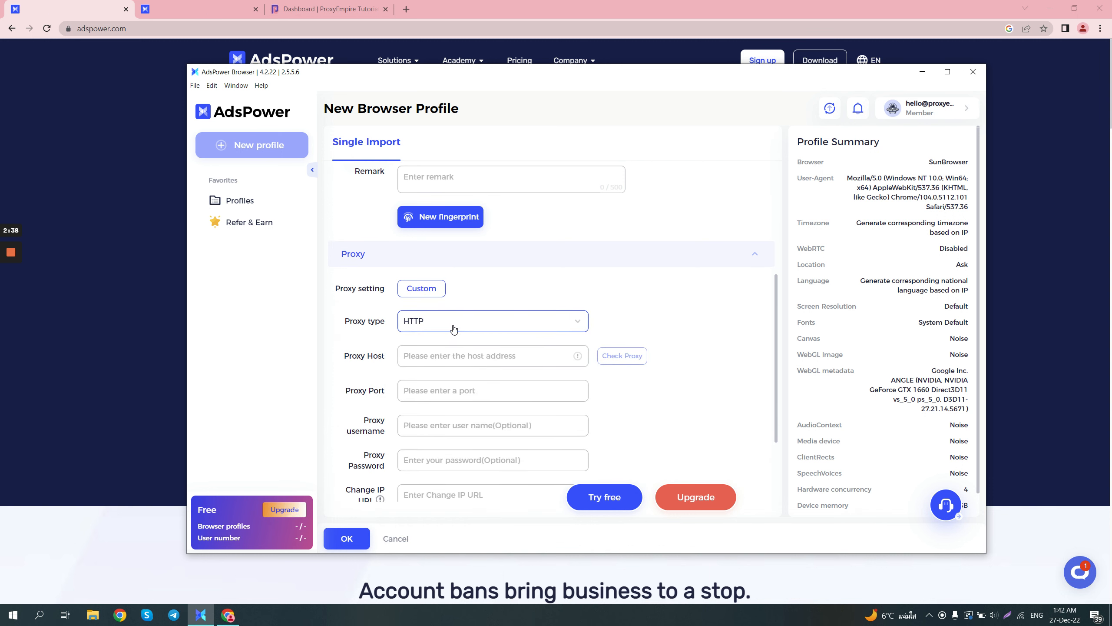
scroll(454, 325, down, 1)
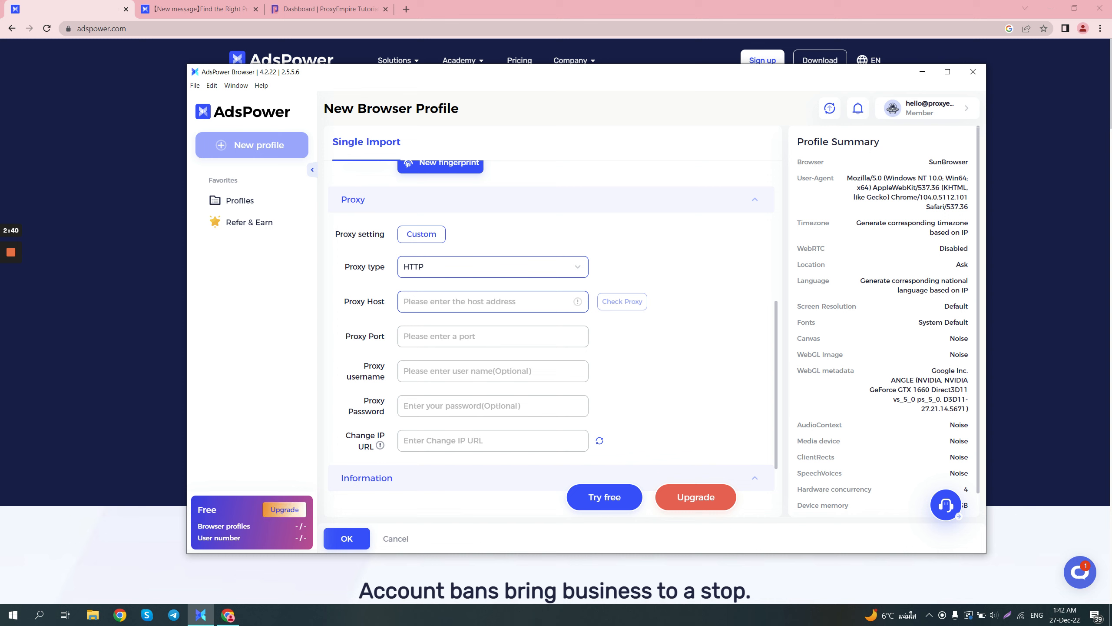
click(483, 301)
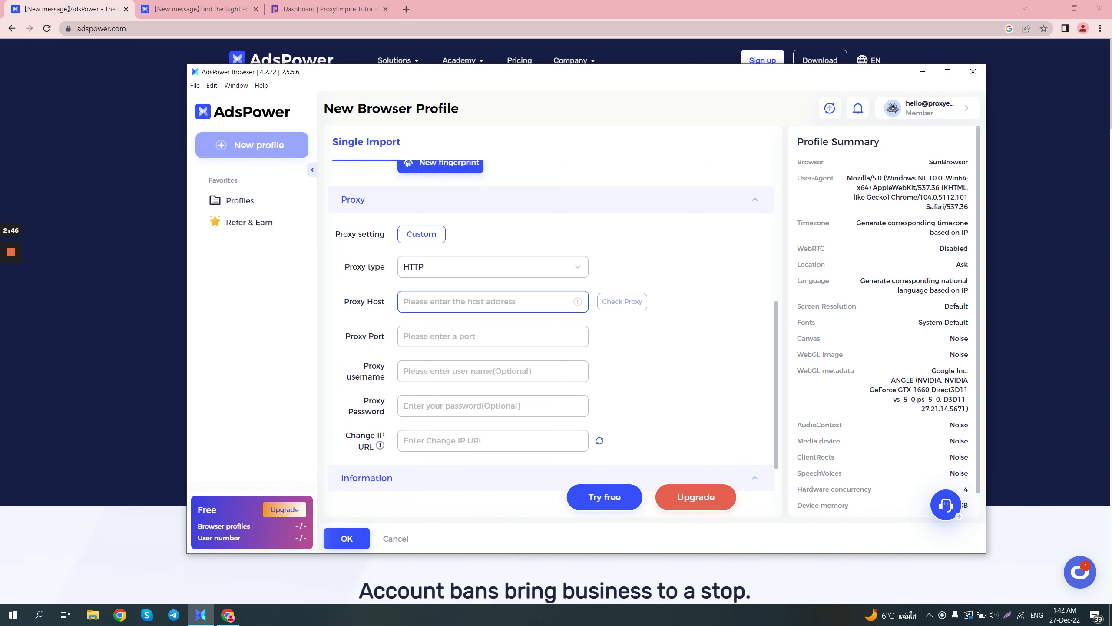
- Switch to the ProxyEmpire dashboard in the web browser, open the Proxy Manager and target the residential proxies to United States
click(326, 8)
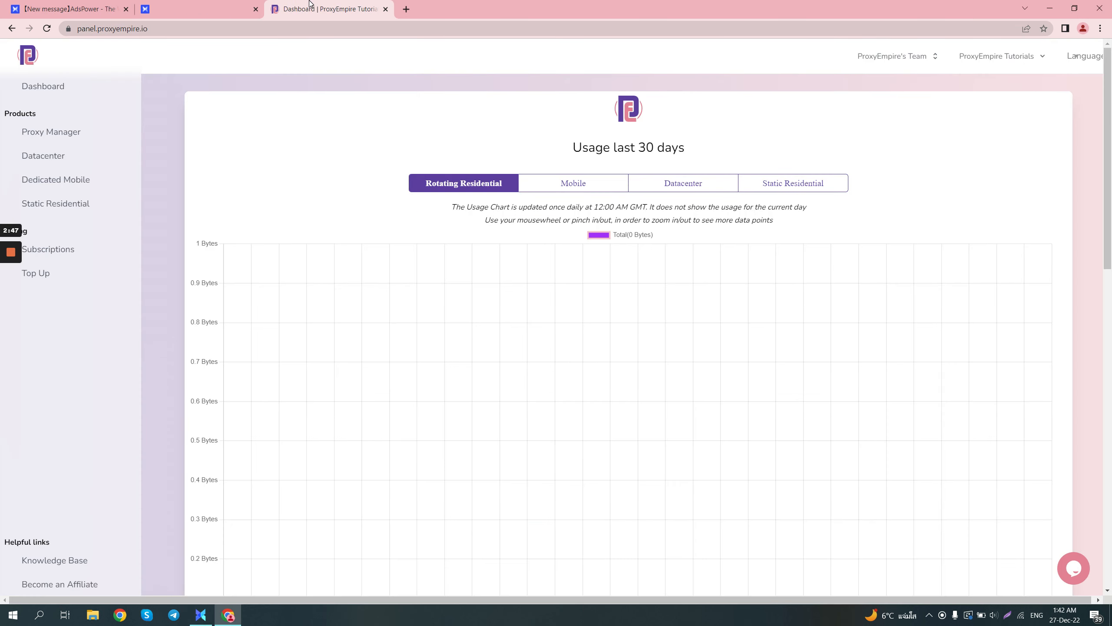
click(68, 140)
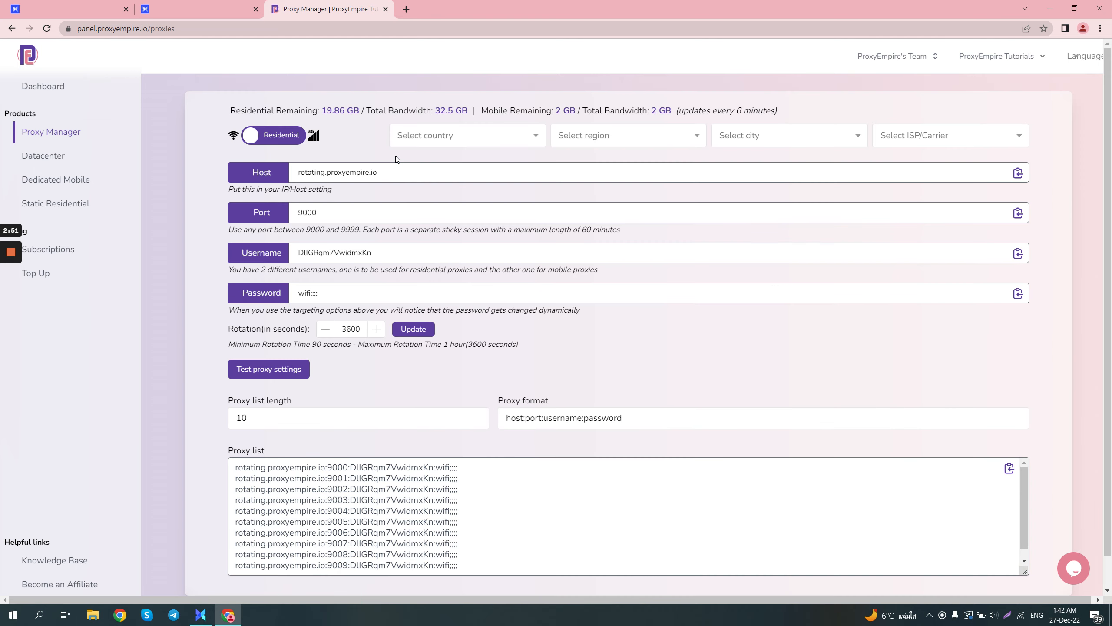
click(452, 136)
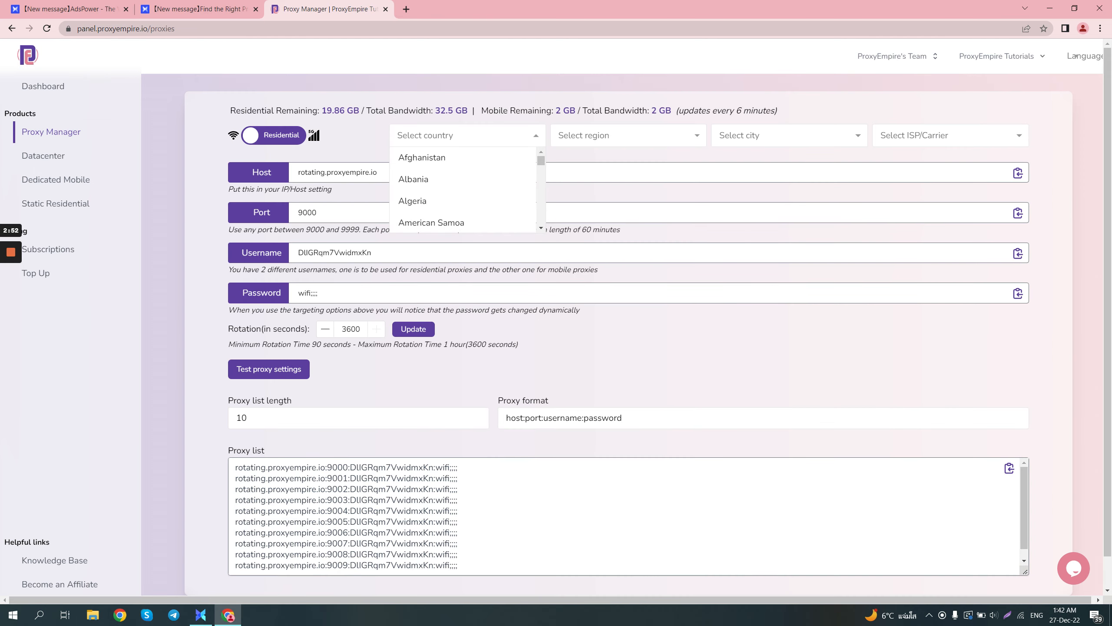
text(united)
click(460, 203)
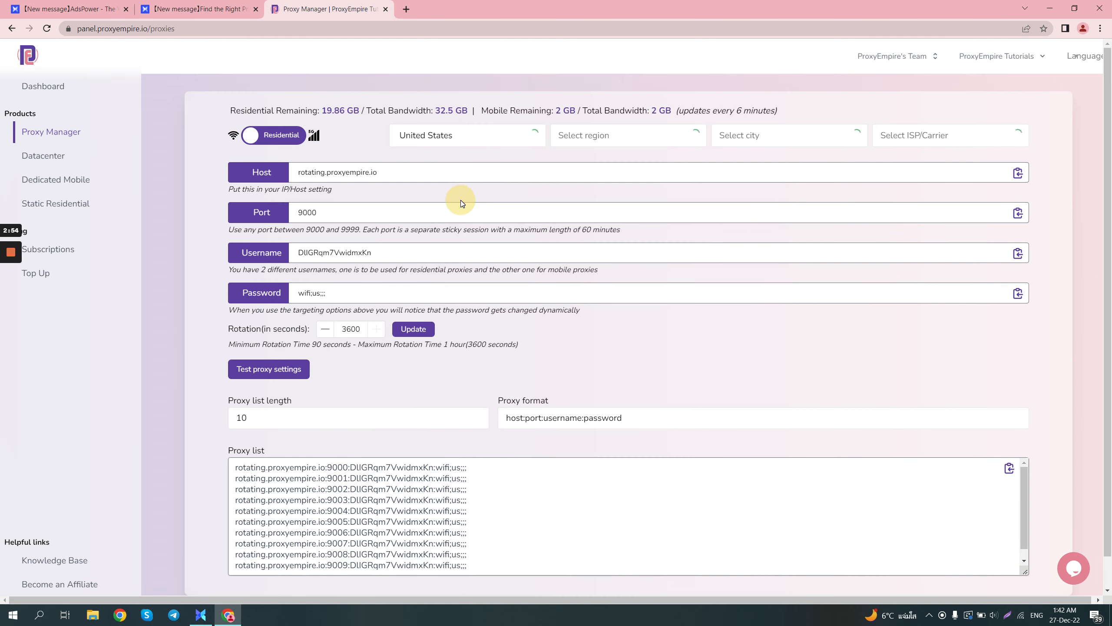
- Copy the first proxy list entry and paste it into AdsPower's Proxy Host field to fill in host, port, username and password
triple_click(495, 468)
key(ctrl+c)
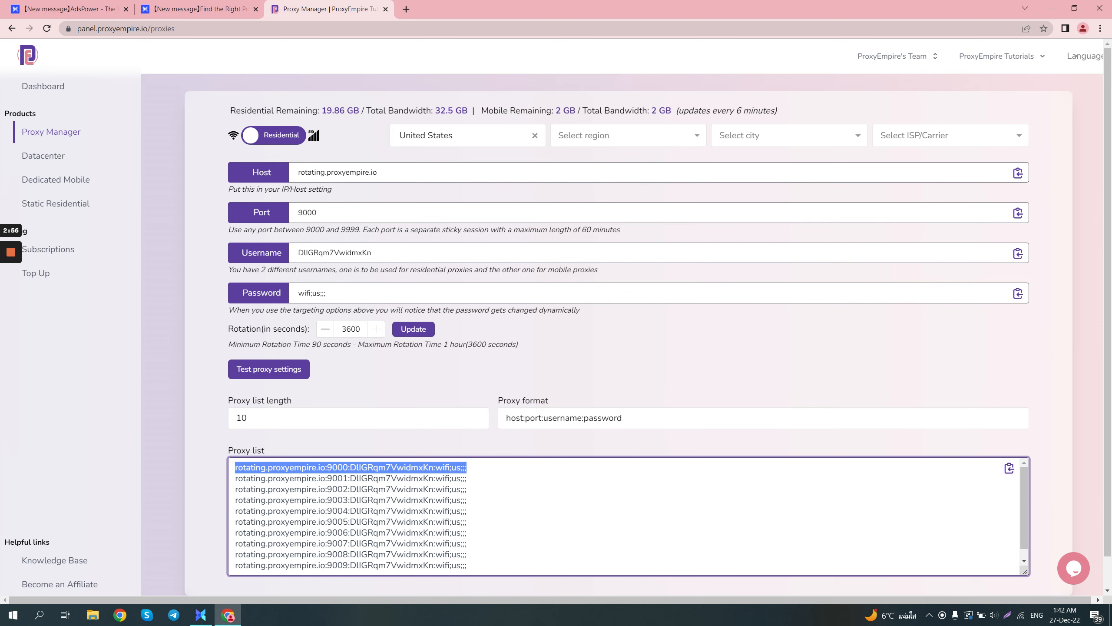
click(200, 615)
key(ctrl+v)
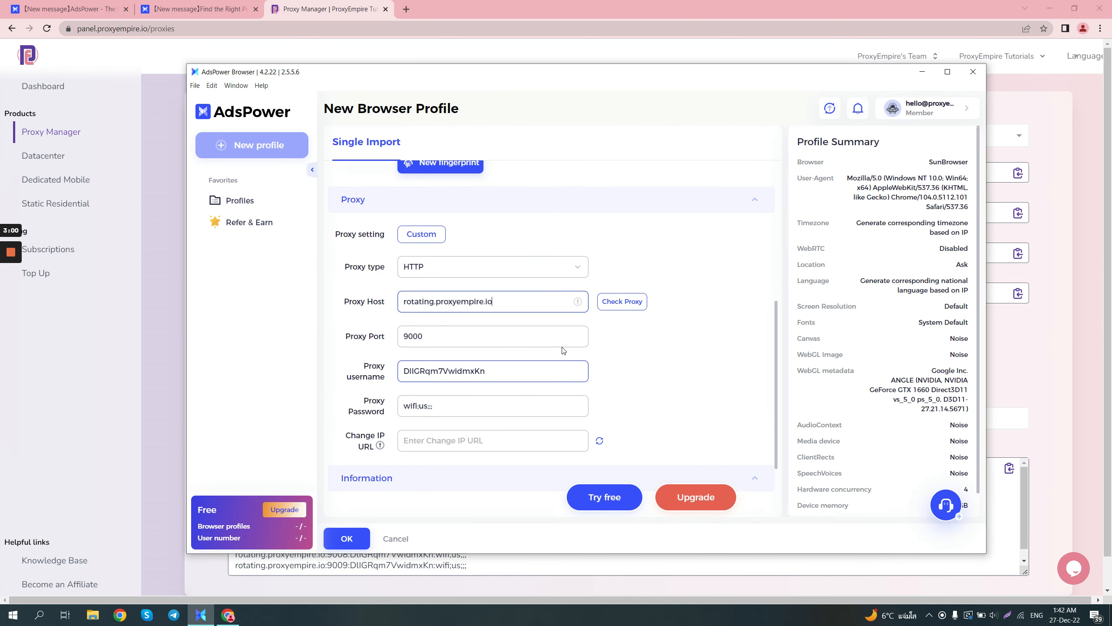
- Run the proxy check for the entered settings and examine the reported IP address and location
click(613, 302)
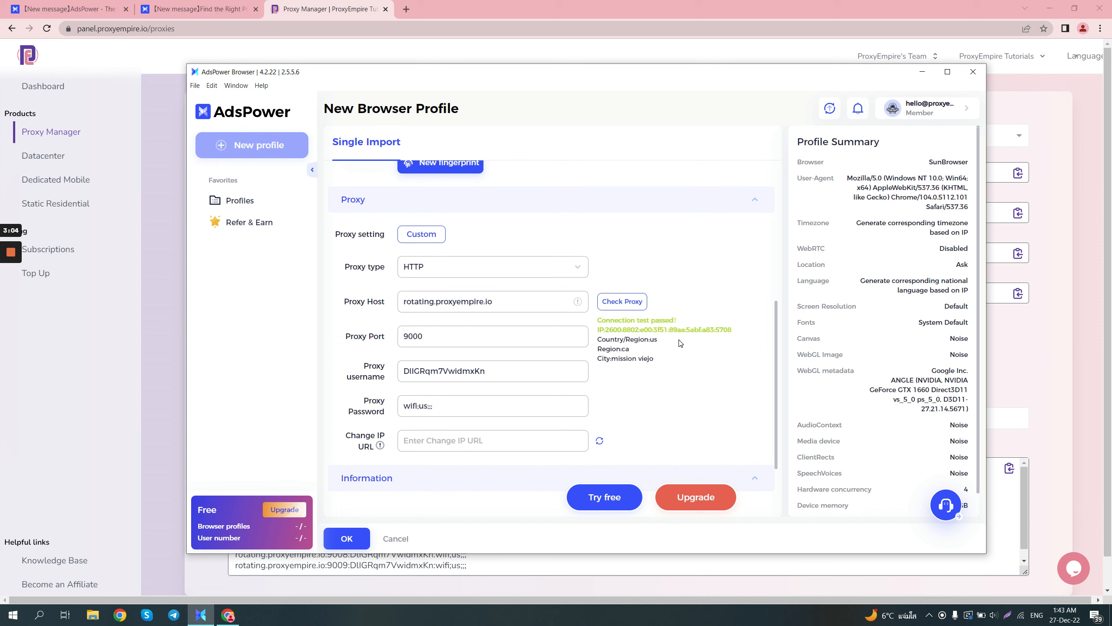
drag(632, 321, 686, 324)
click(685, 323)
- Check the available account platforms in the Information section, keep None and add the field for a specified URL to open
scroll(681, 364, down, 2)
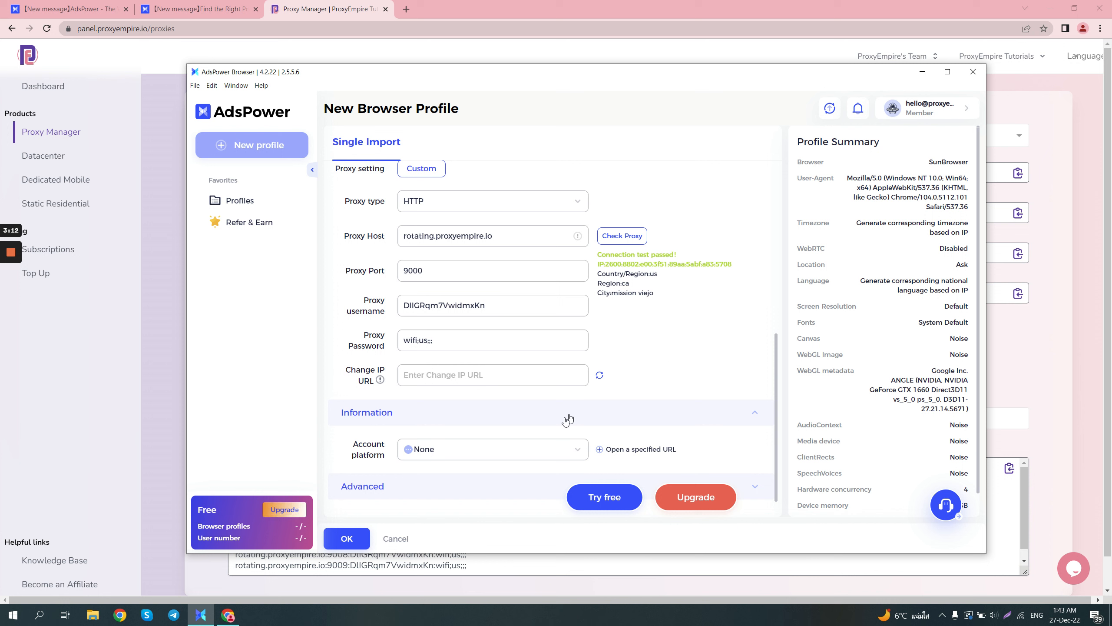
click(552, 449)
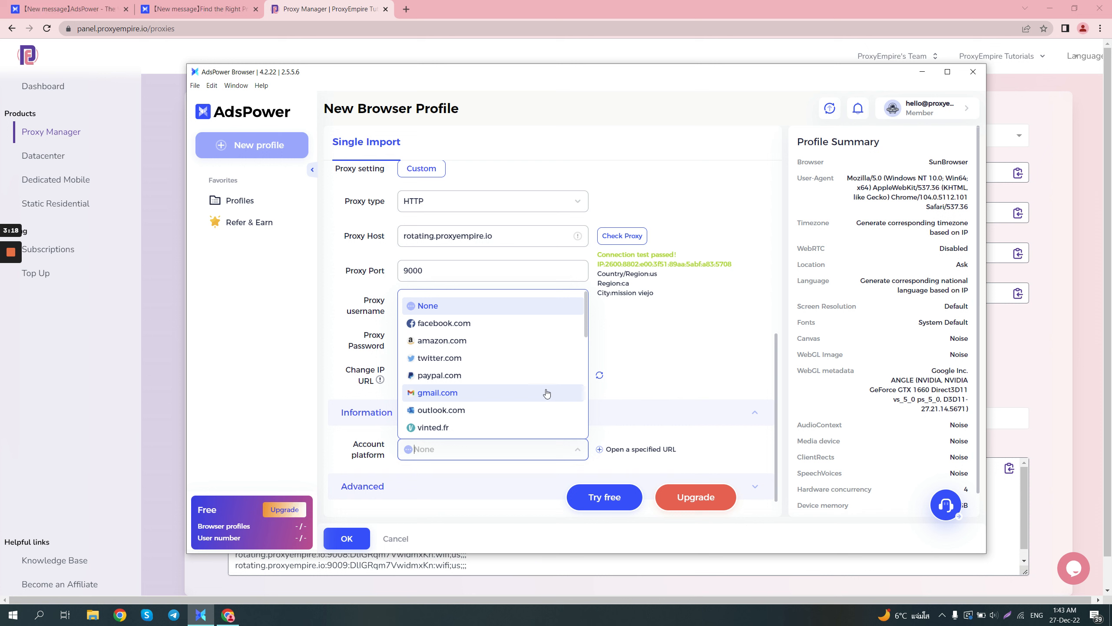
click(618, 449)
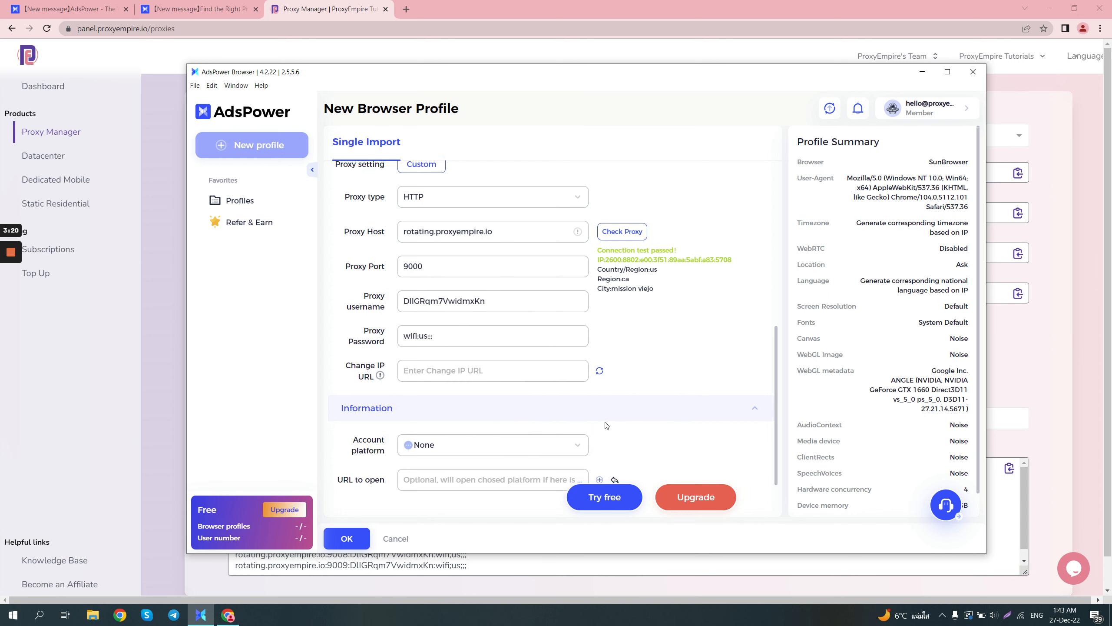
- Expand the Advanced section and examine the fingerprint settings, from User Agent, WebRTC and Location through to the kernel version
scroll(606, 424, down, 1)
click(542, 488)
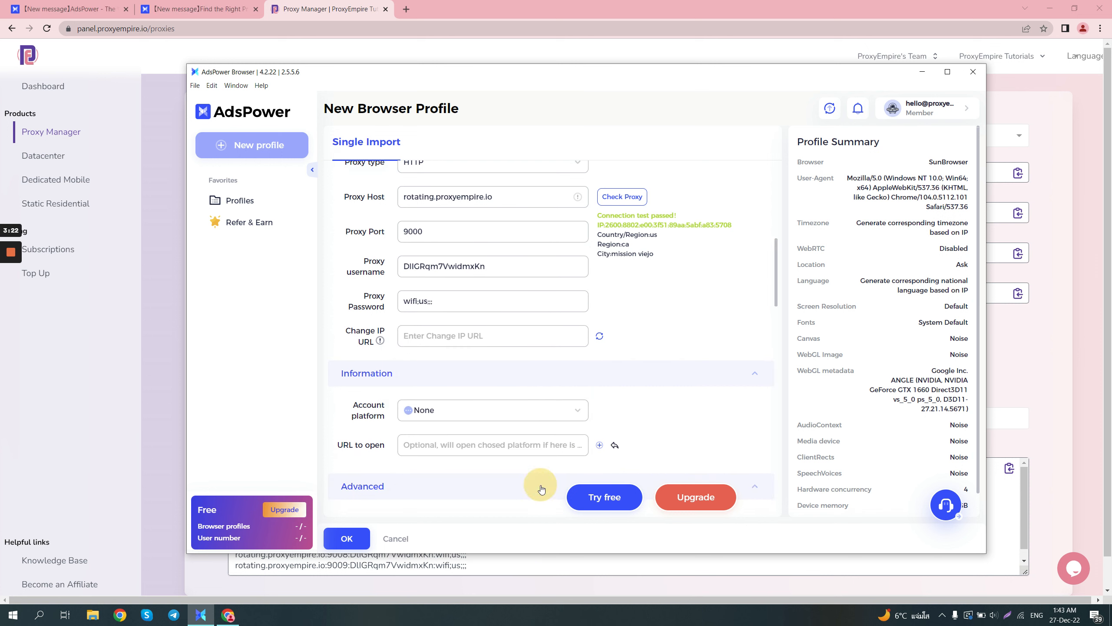
scroll(578, 375, down, 5)
scroll(580, 370, up, 2)
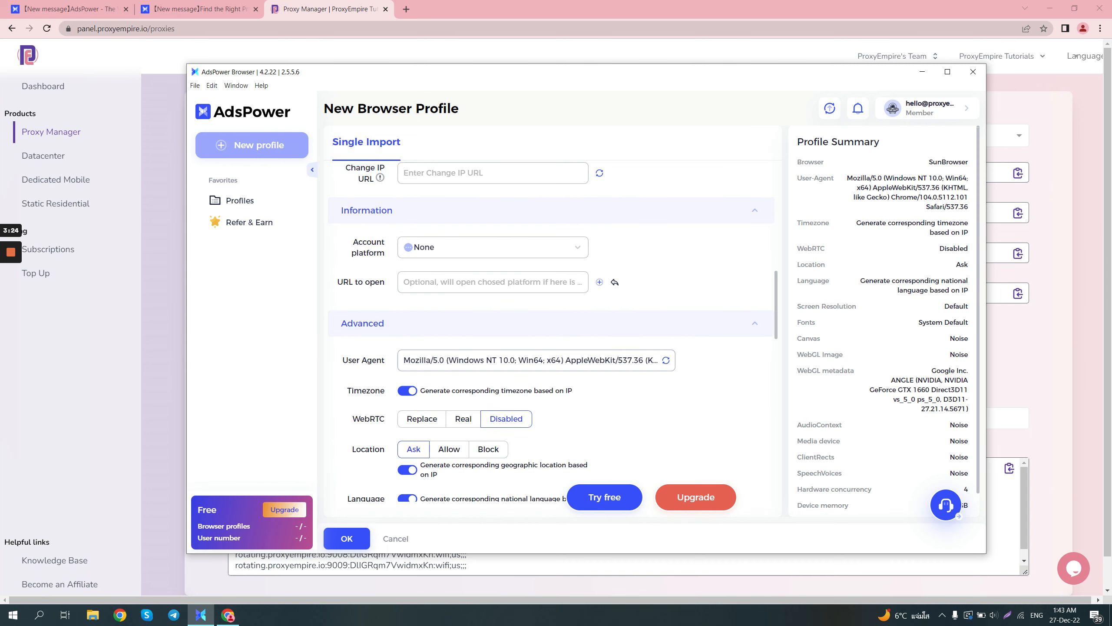
scroll(552, 331, down, 1)
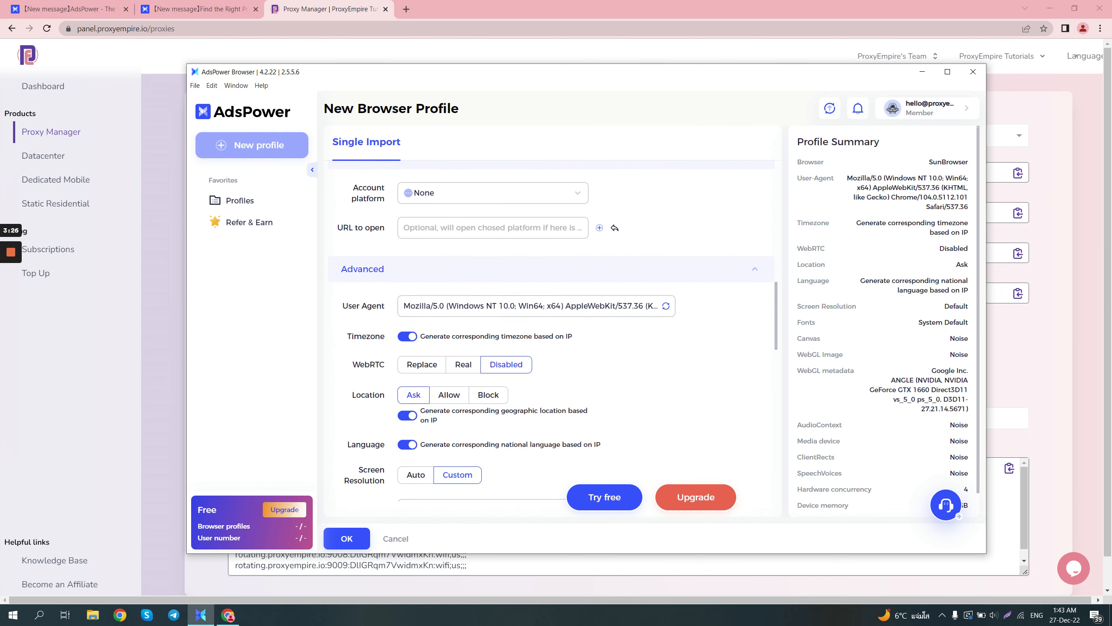
scroll(473, 355, down, 1)
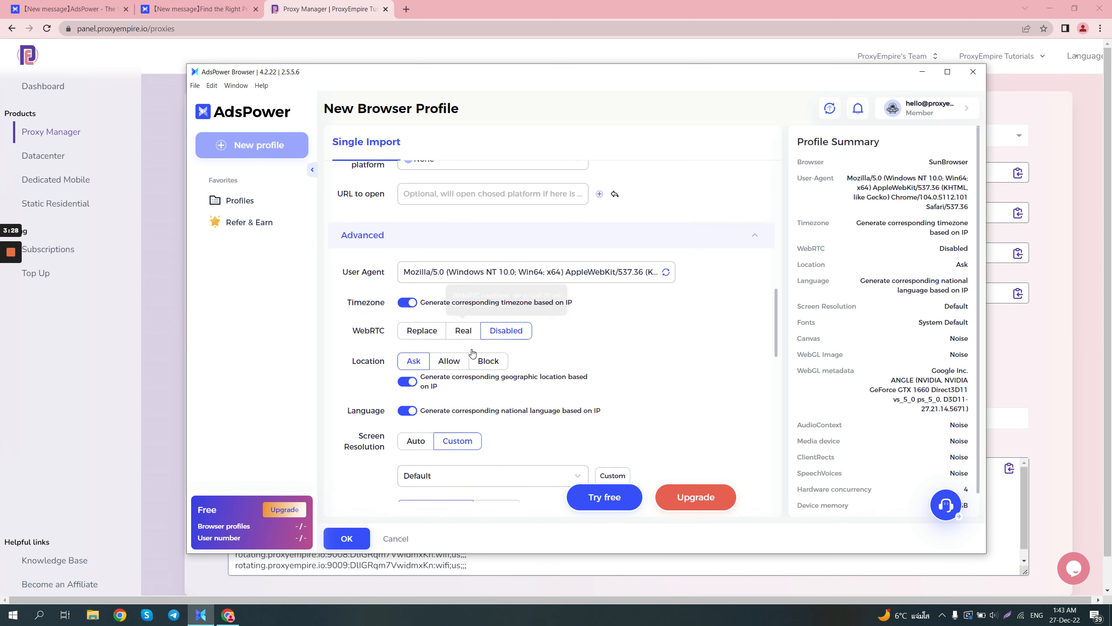
scroll(547, 344, down, 1)
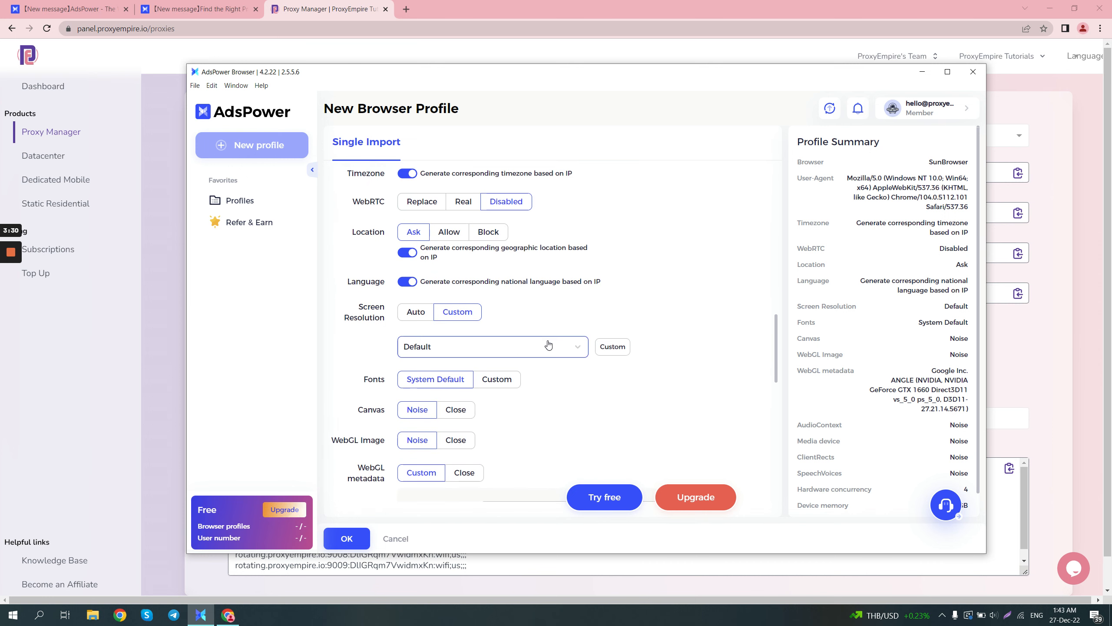
scroll(549, 345, up, 1)
scroll(549, 344, down, 1)
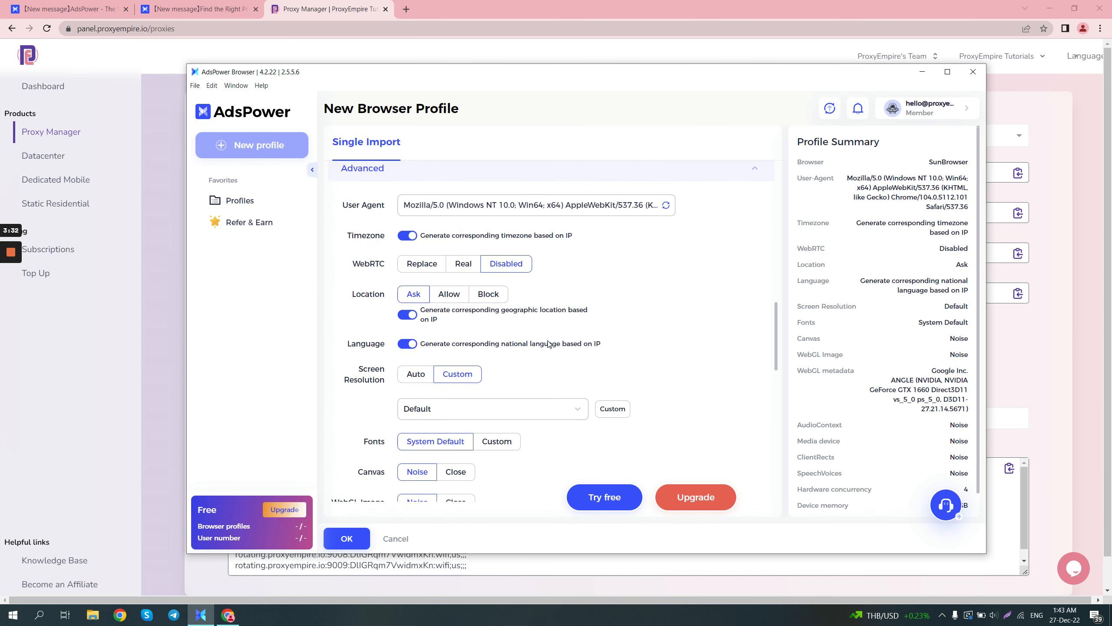
scroll(546, 336, down, 9)
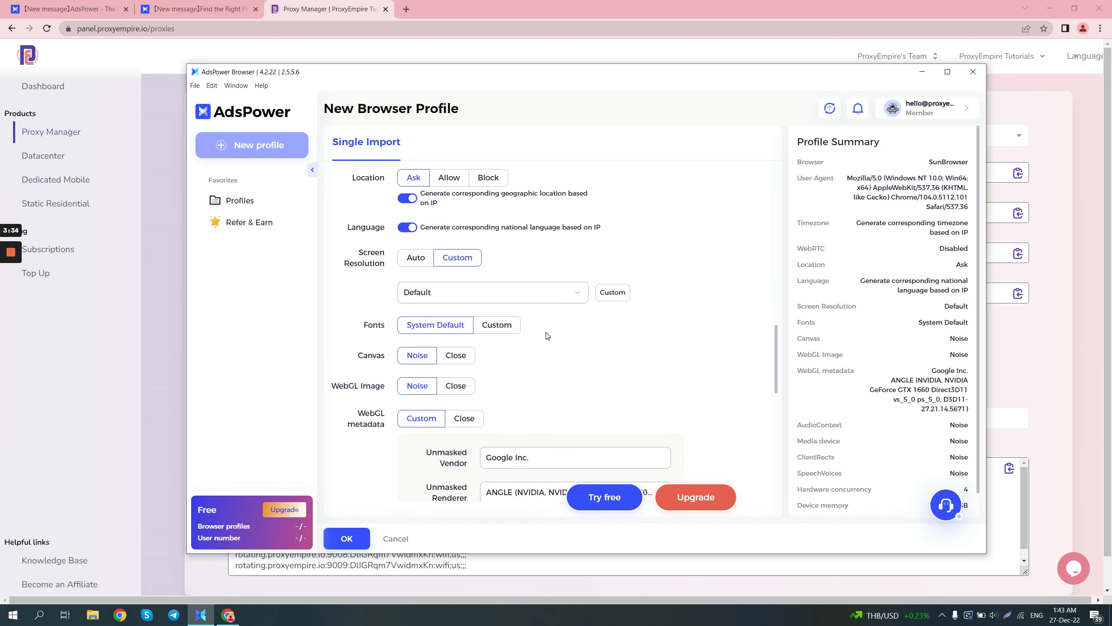
scroll(546, 335, down, 3)
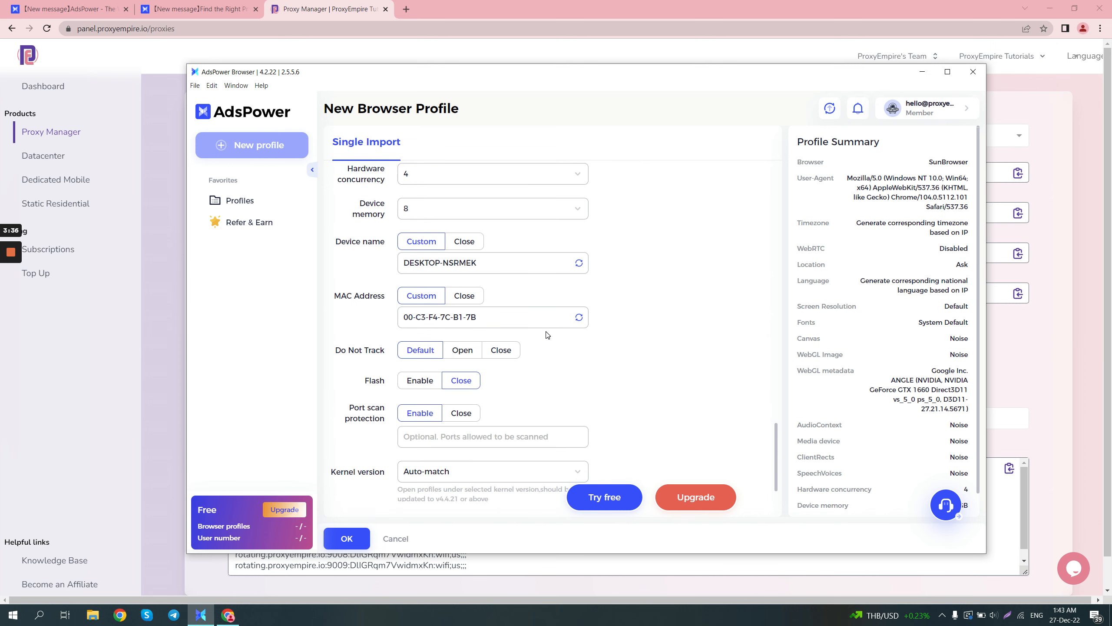
scroll(547, 335, up, 4)
scroll(547, 335, up, 1)
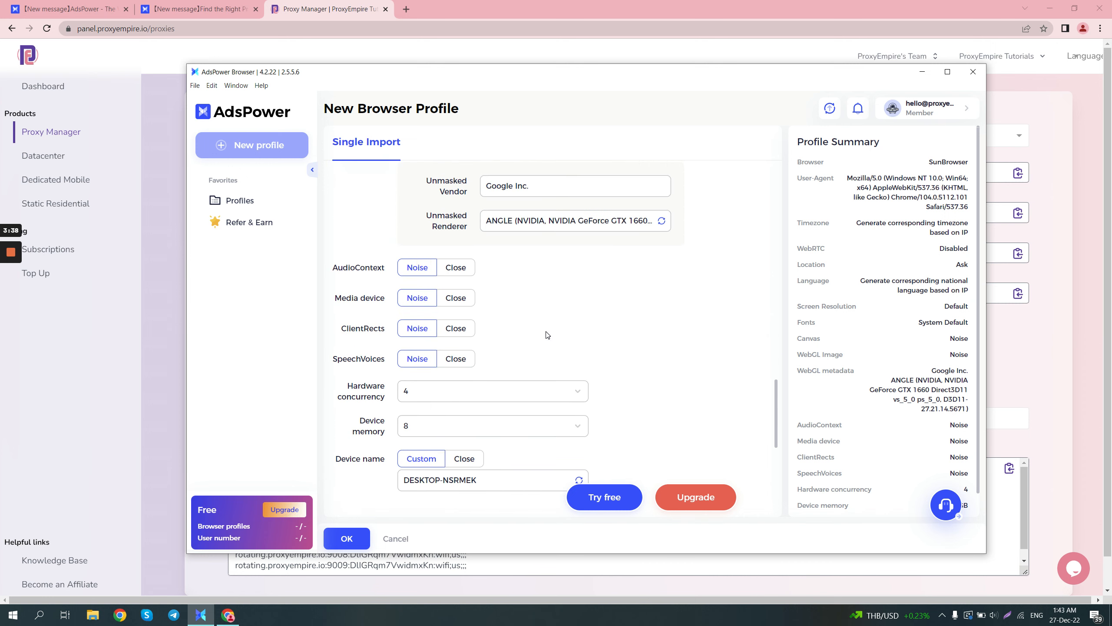
scroll(546, 335, up, 4)
scroll(547, 334, up, 5)
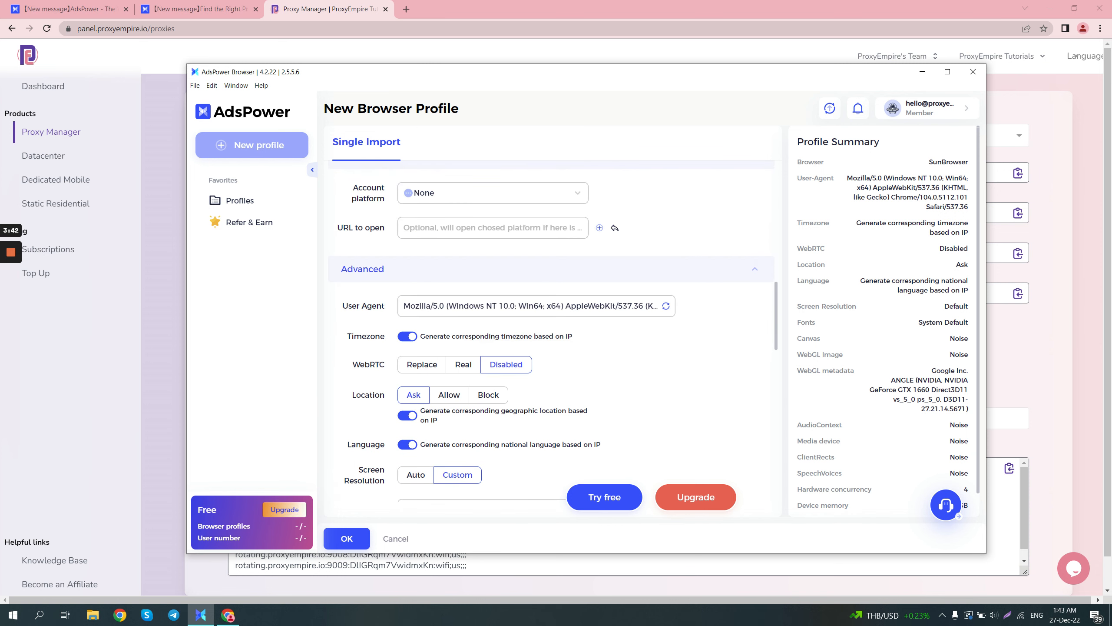
- Save the new browser profile and open ProxyEmpire Tutorial from the profile list
click(344, 538)
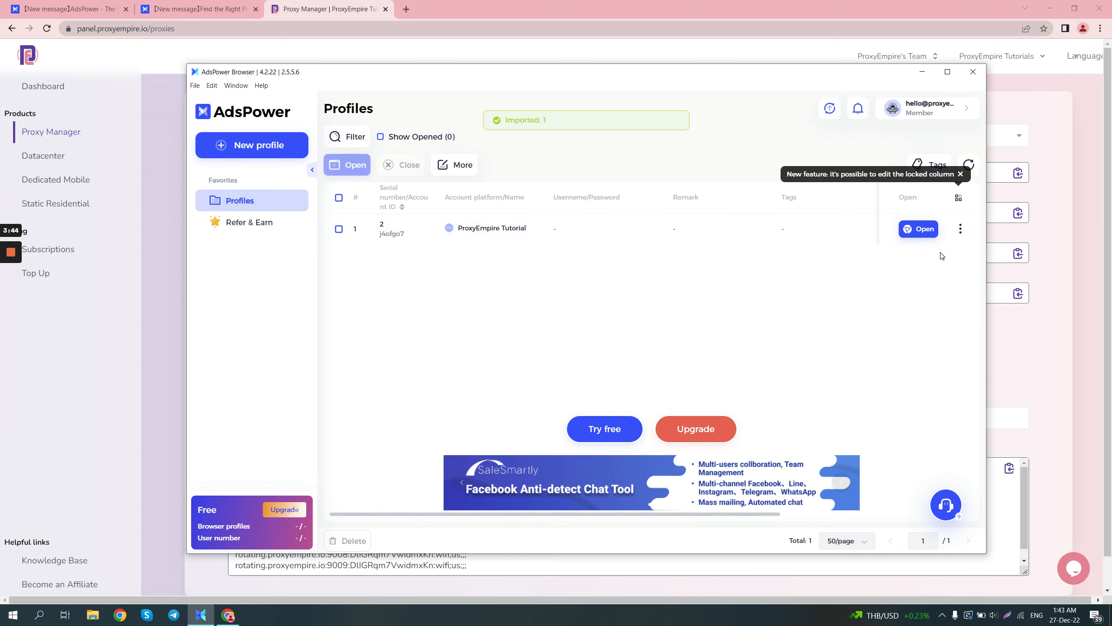
click(919, 228)
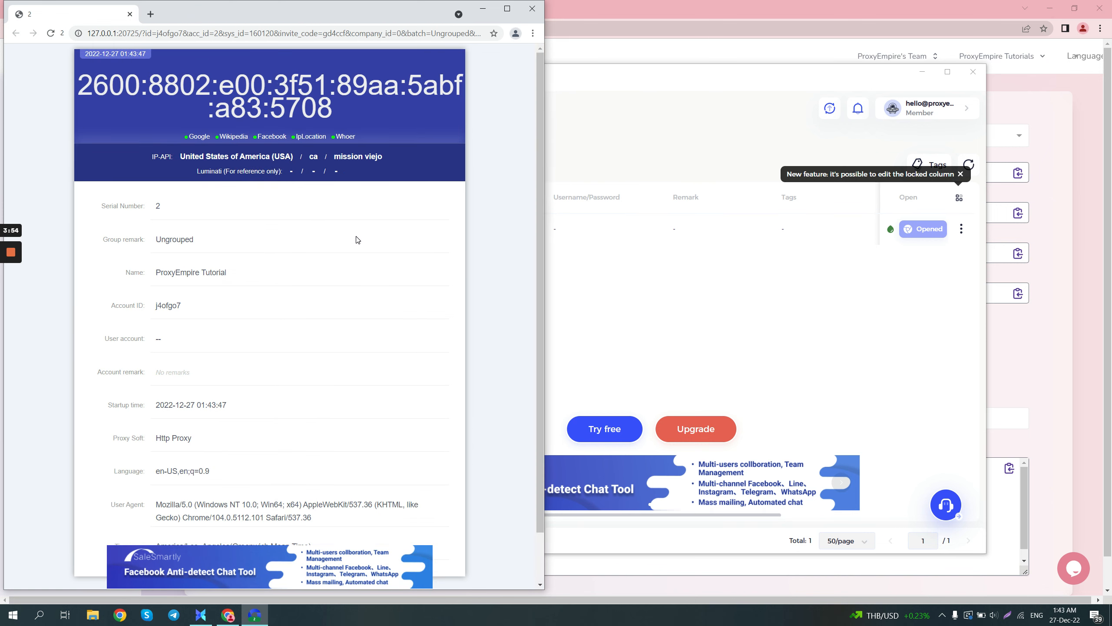
- Examine the IP location and the profile details on the opened browser's start page
scroll(365, 251, down, 1)
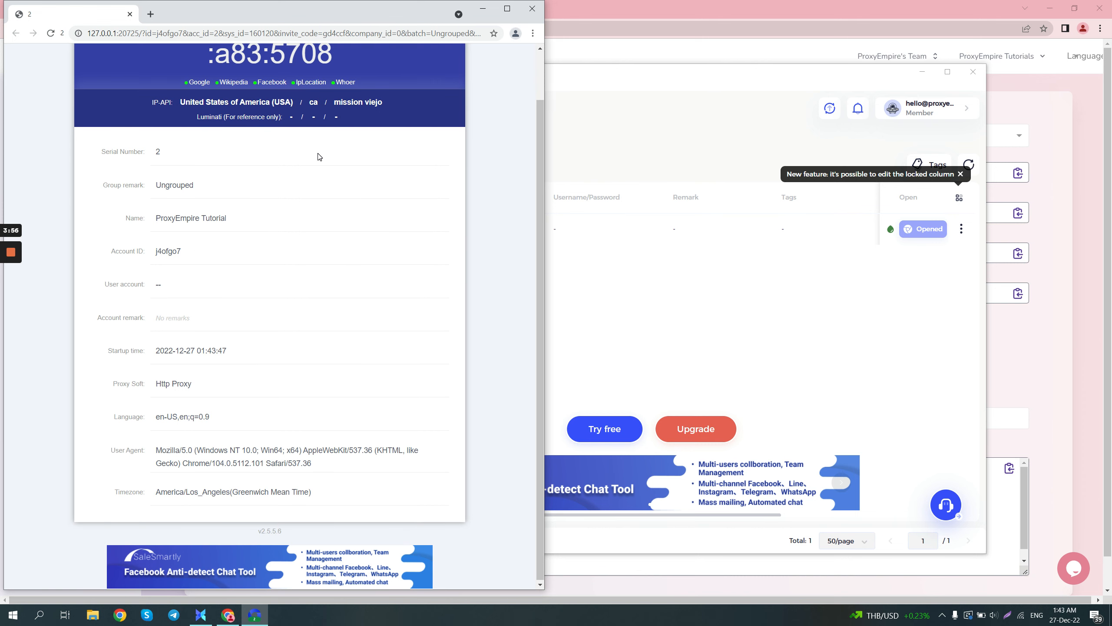
drag(170, 99, 293, 99)
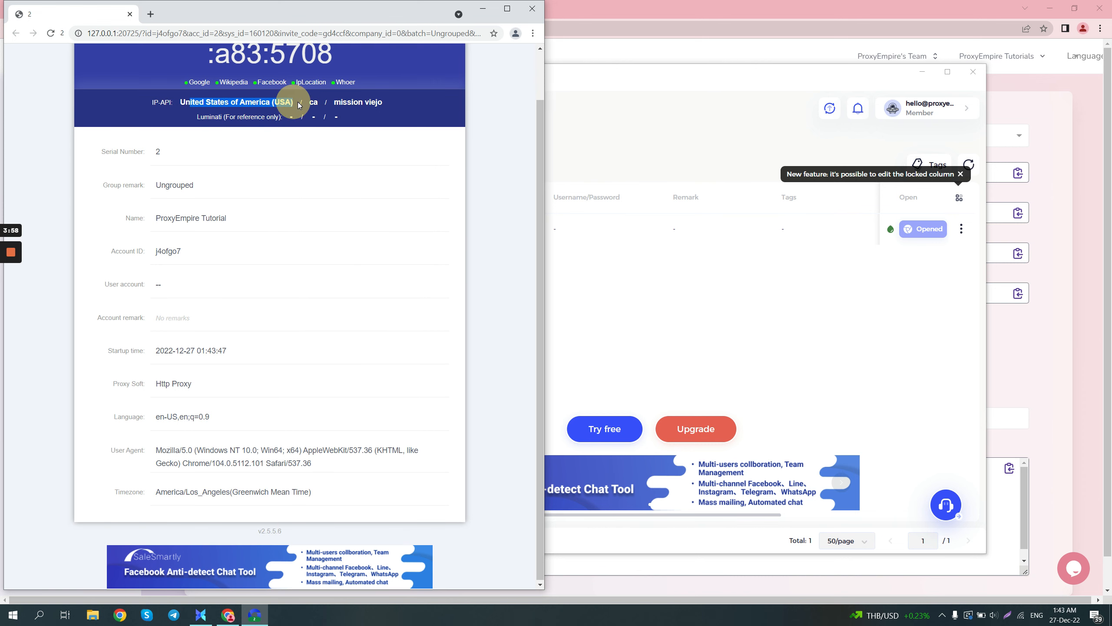
click(299, 155)
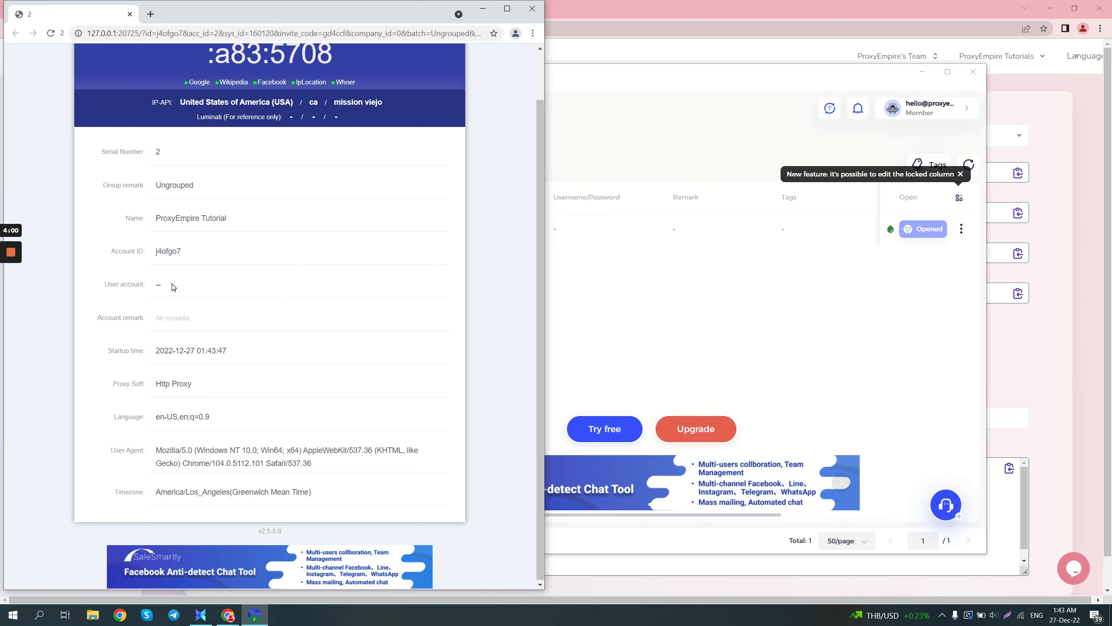
- Load whoer.net in a new tab of the profile's browser and maximize the window
click(151, 14)
click(179, 34)
text(whoer.)
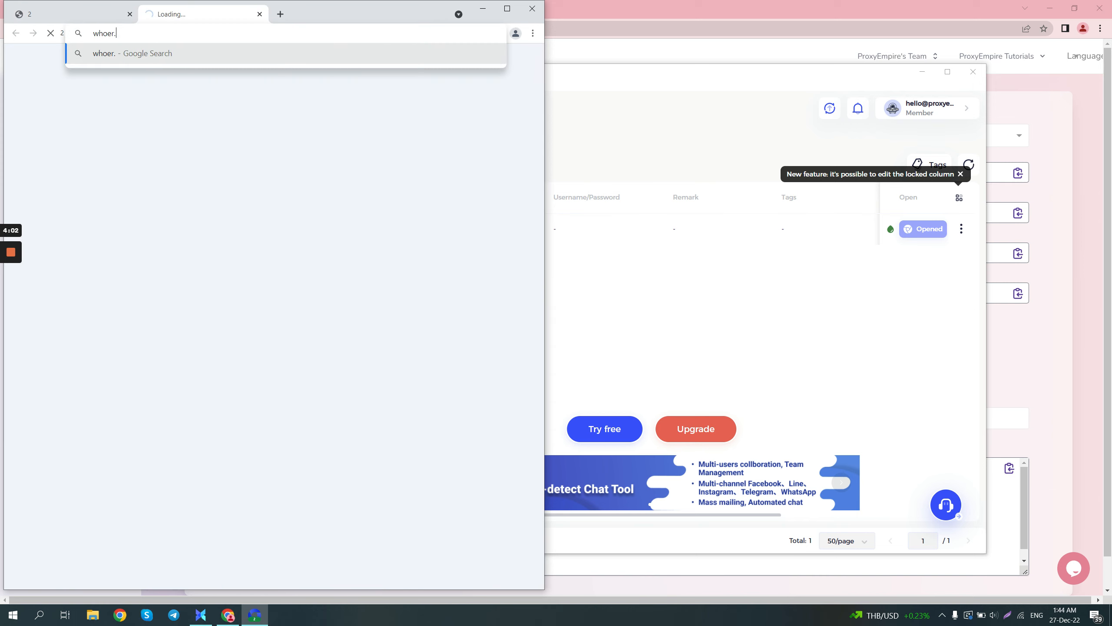
text(net)
key(Return)
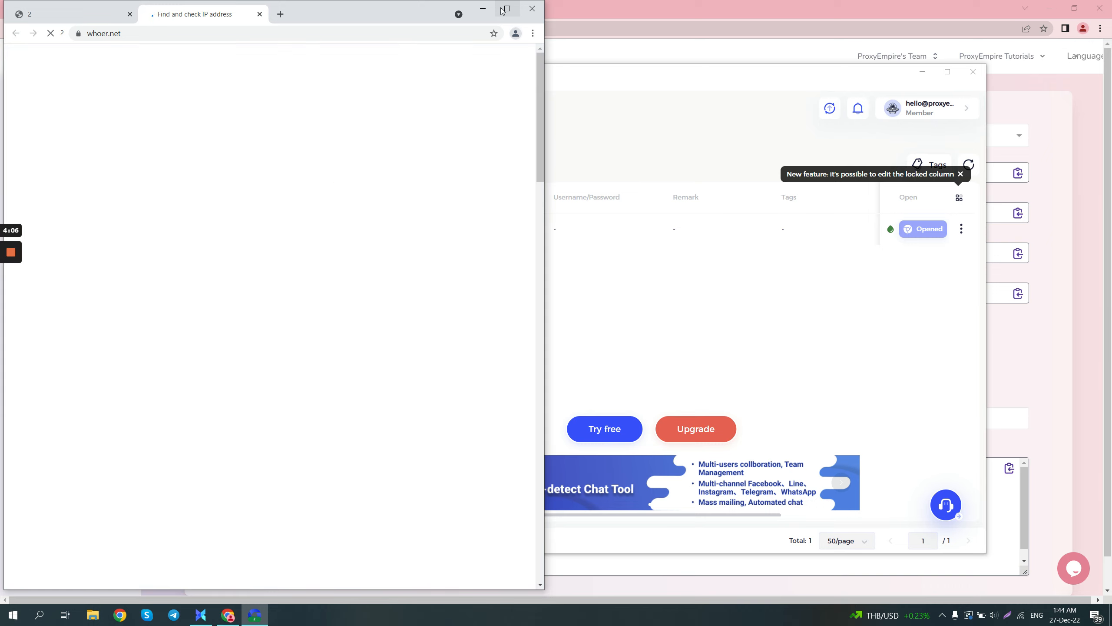
click(507, 8)
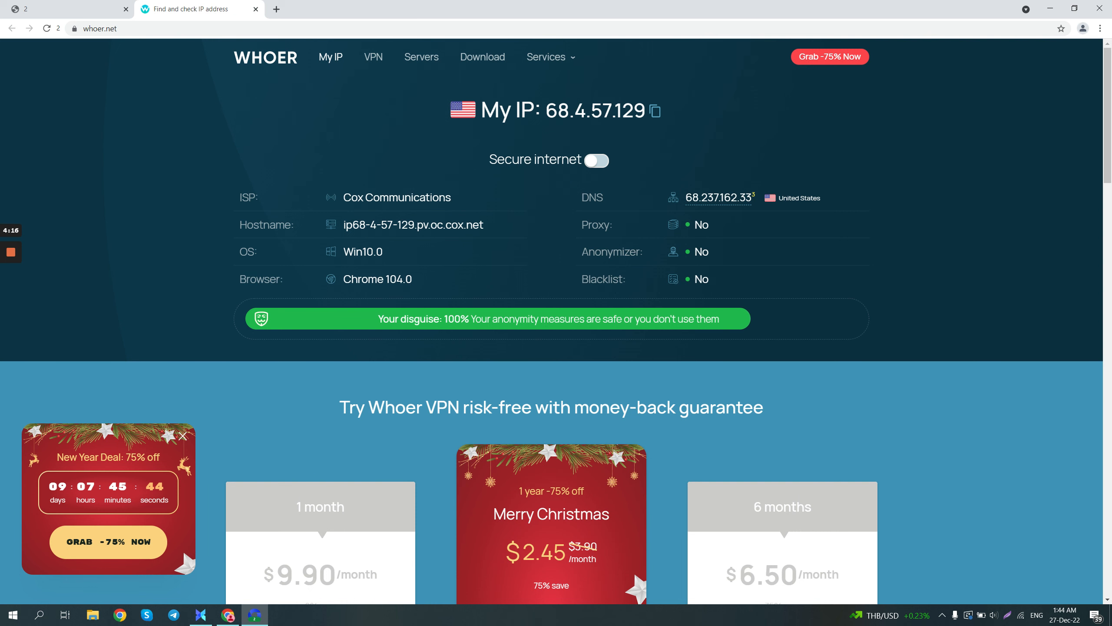
- Examine the IP address, ISP, DNS, proxy detection and disguise rating reported on the Whoer page
scroll(662, 251, down, 8)
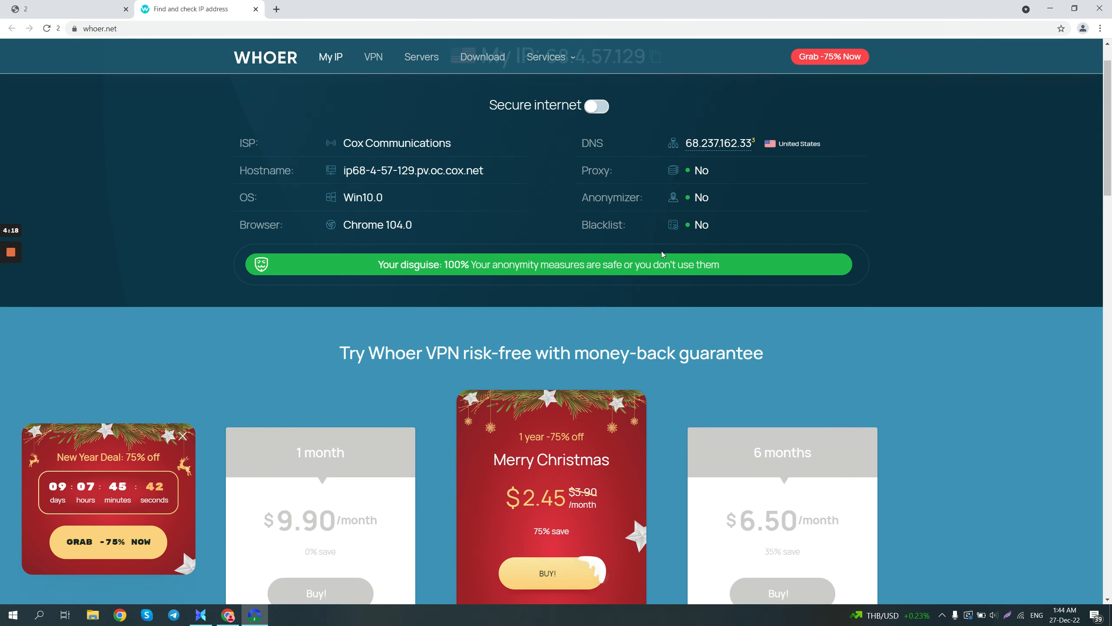
scroll(653, 249, up, 5)
scroll(52, 260, up, 2)
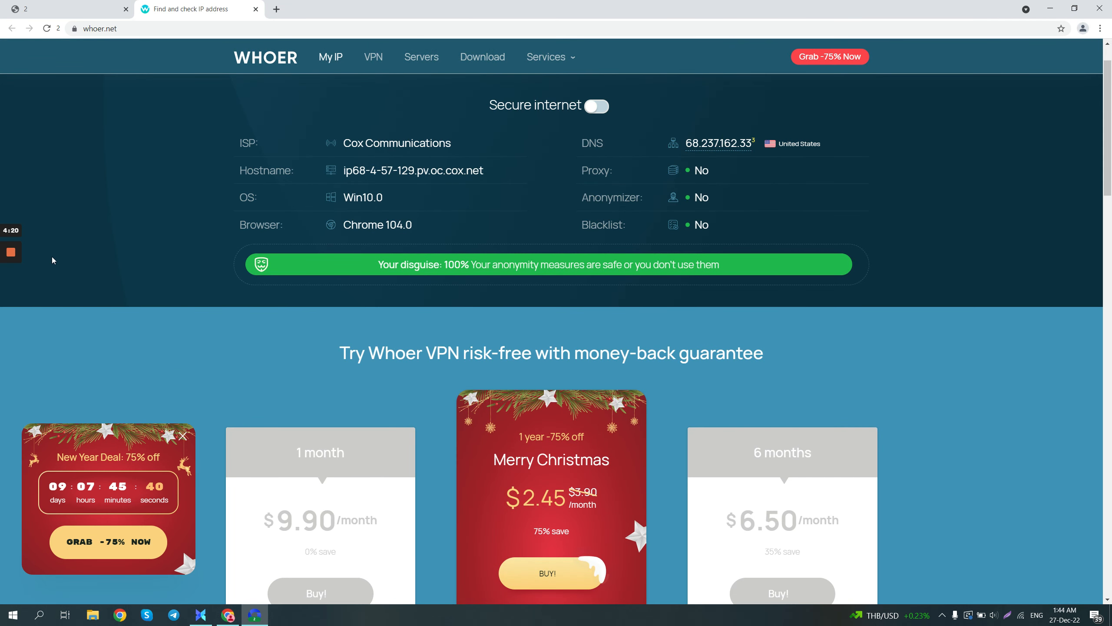